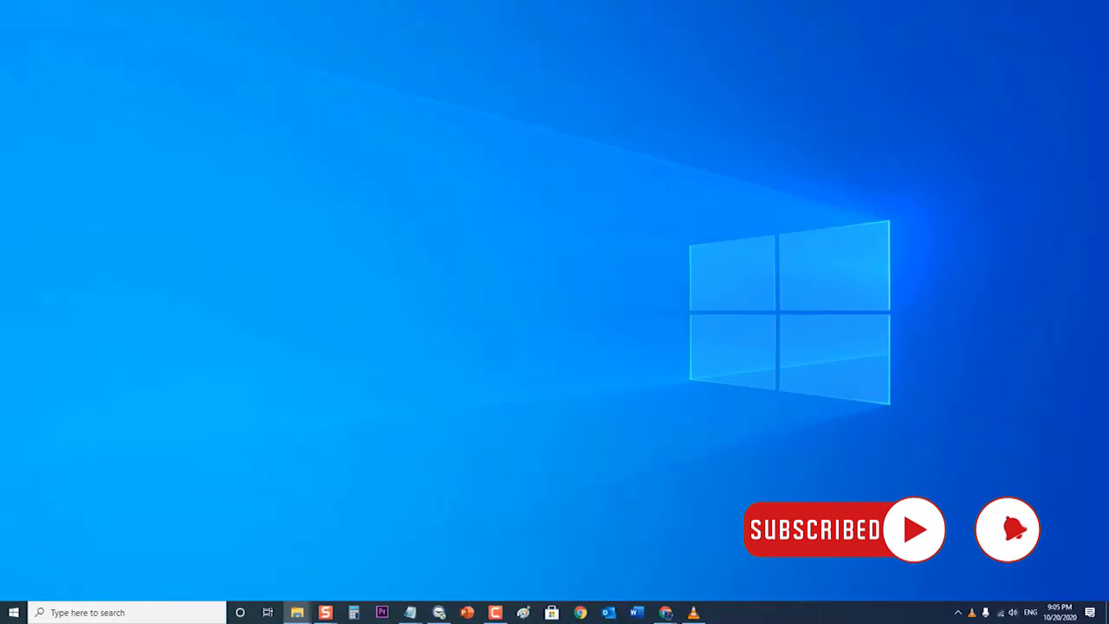
# - Restart the computer using Restart in the Start menu's power options
pyautogui.click(13, 611)
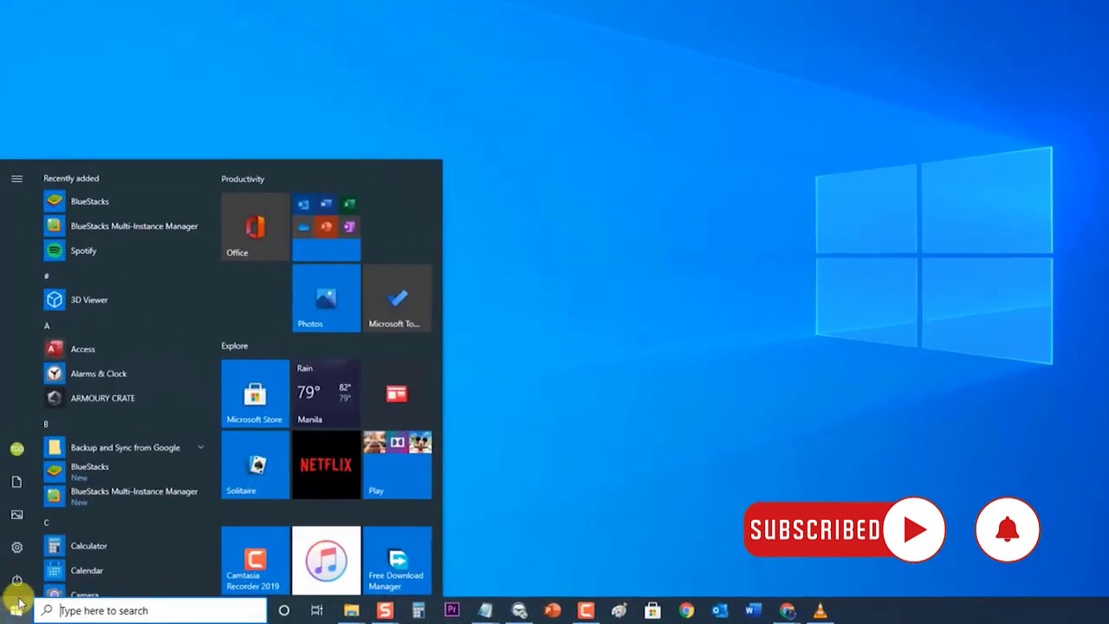
pyautogui.click(17, 580)
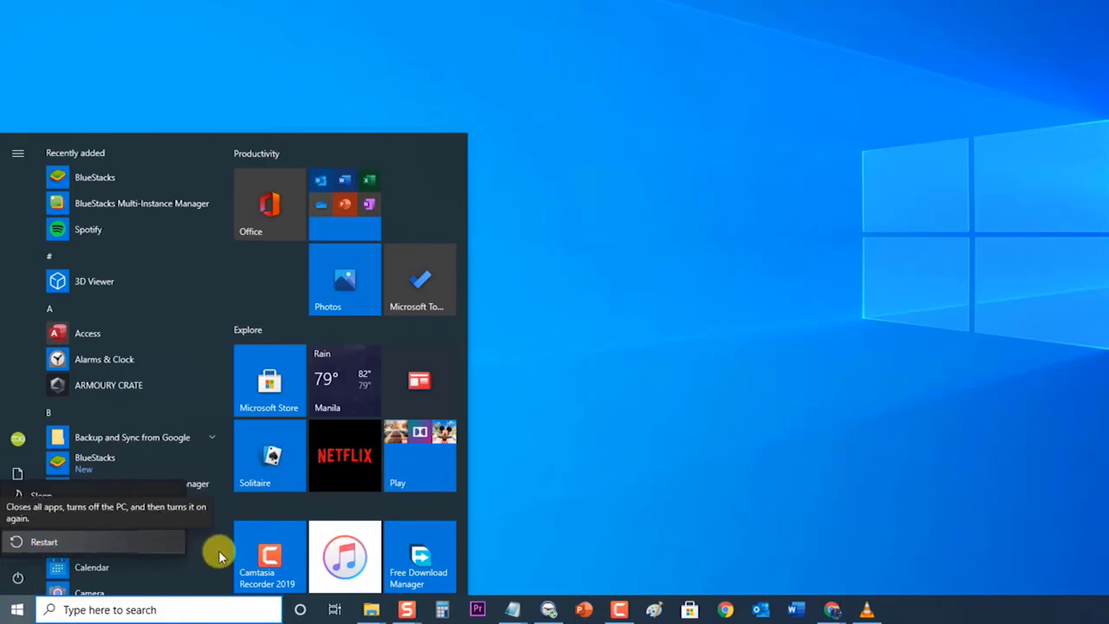
pyautogui.click(857, 356)
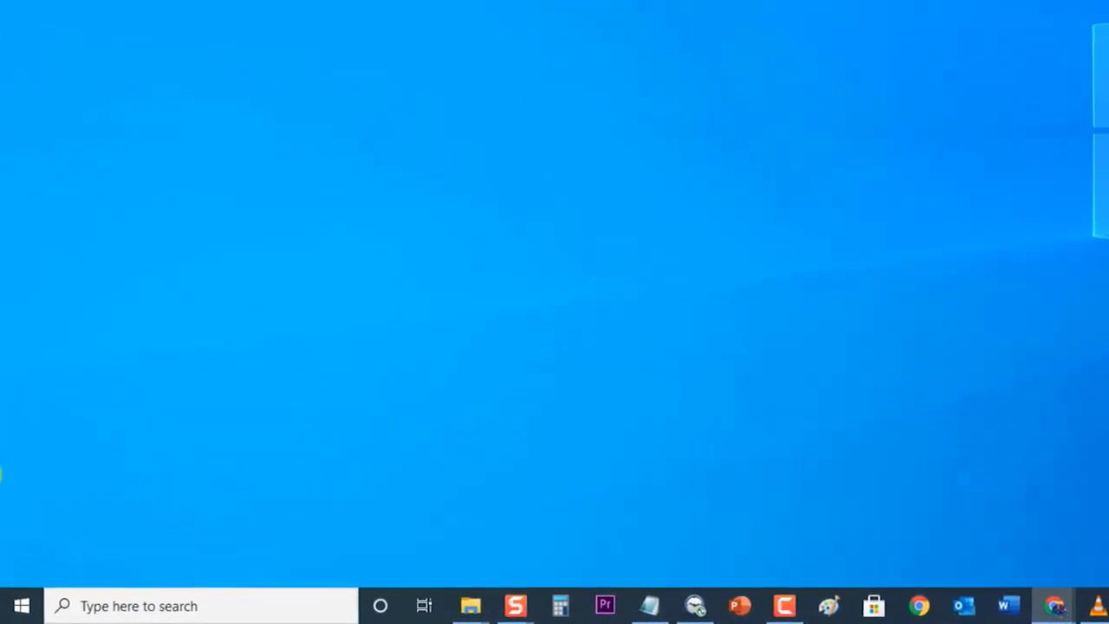
# - Open Settings, widen it, and run Check for updates under Update & Security
pyautogui.click(21, 606)
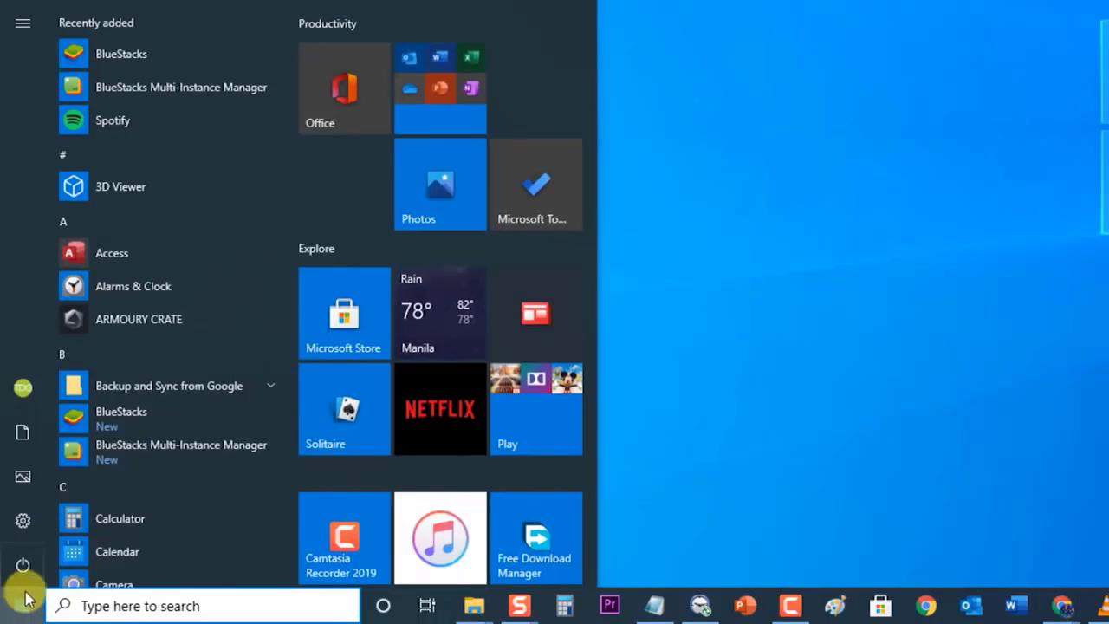
pyautogui.click(22, 520)
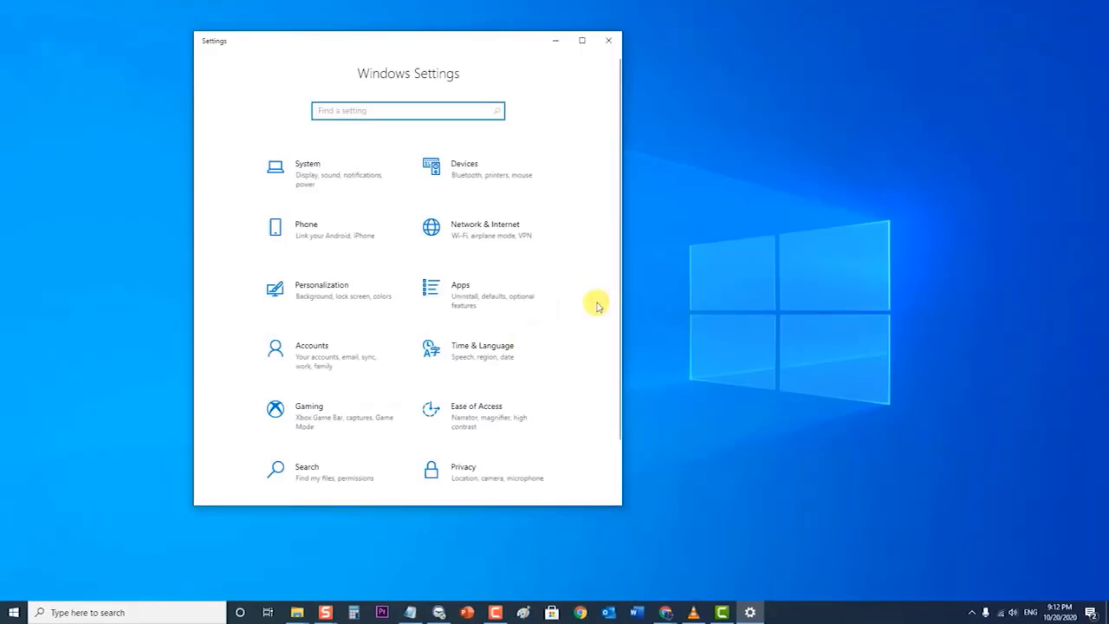
pyautogui.moveTo(624, 304); pyautogui.dragTo(889, 295)
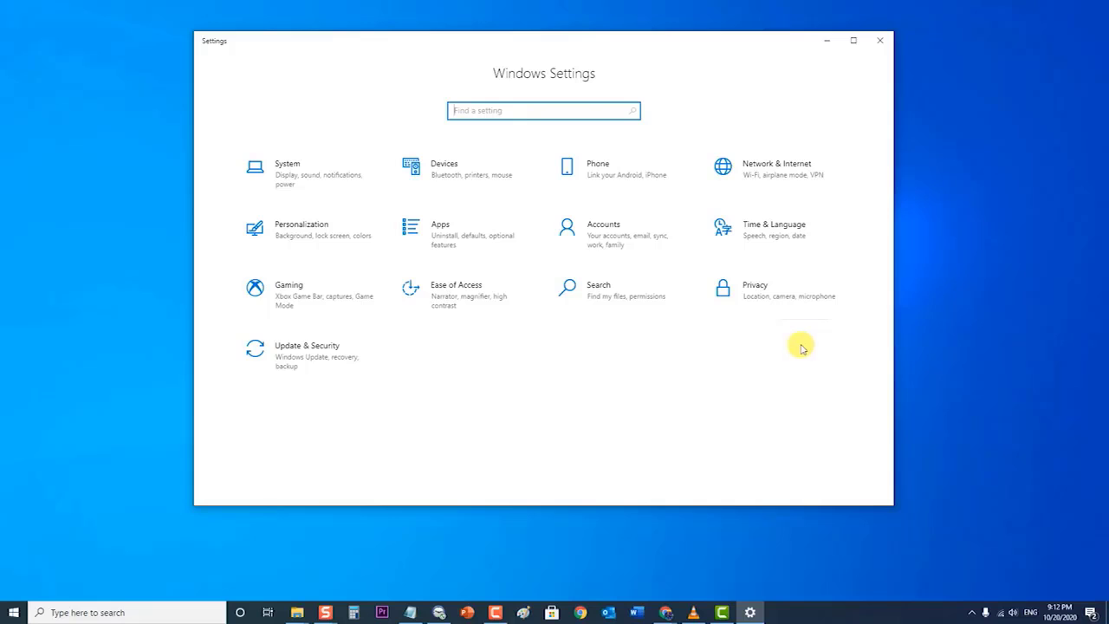
pyautogui.click(304, 358)
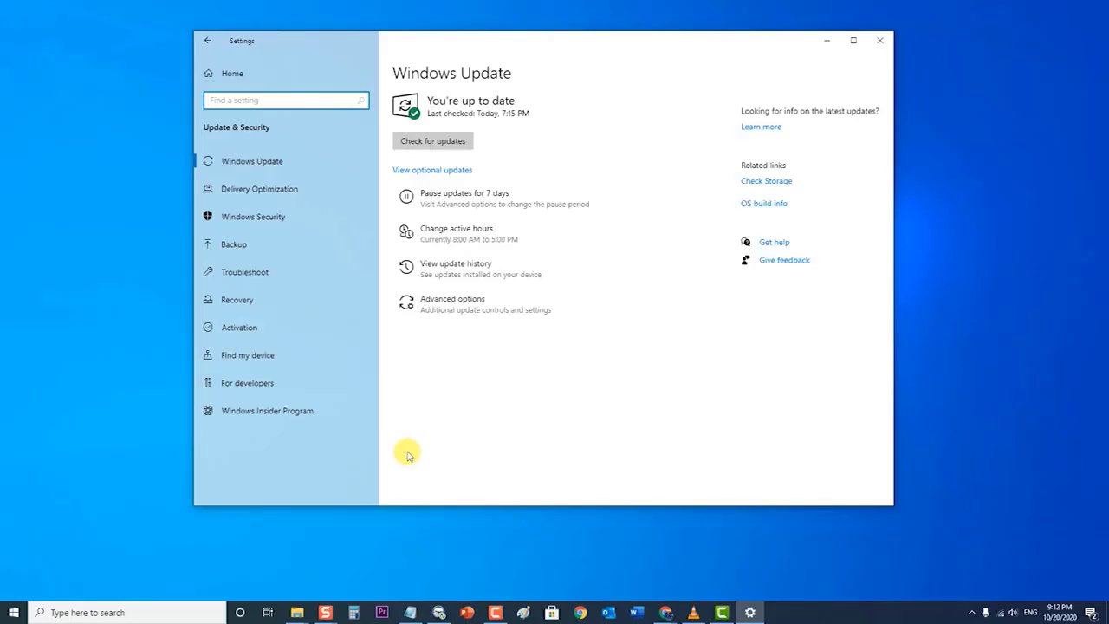
pyautogui.click(445, 144)
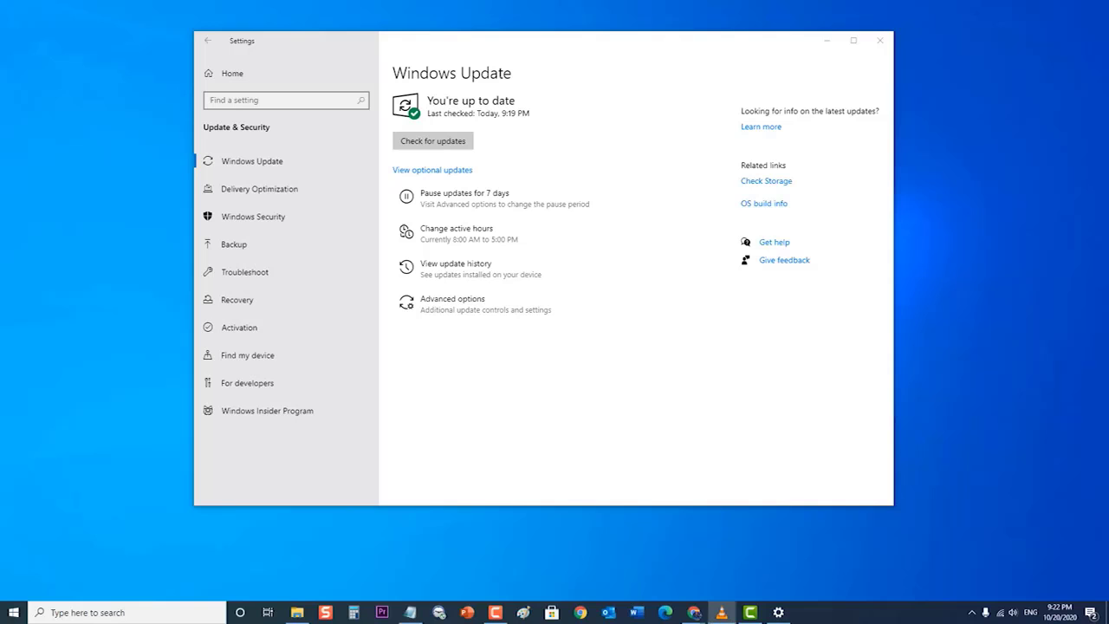
# - Close Settings and restart the PC via Start > Power > Restart
pyautogui.click(877, 42)
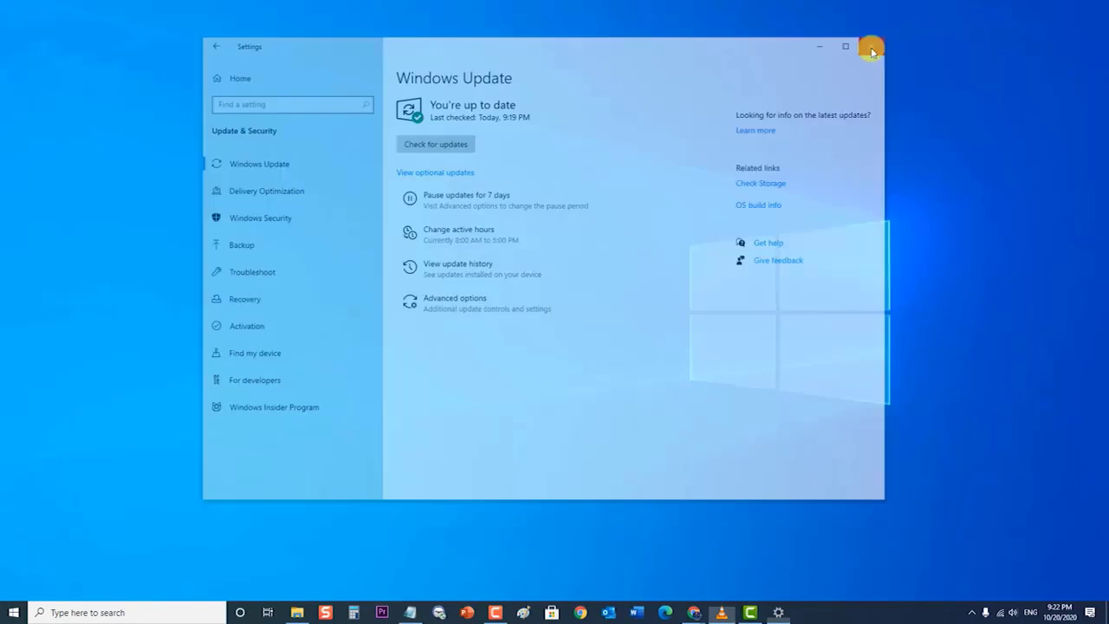
pyautogui.click(16, 608)
pyautogui.click(15, 599)
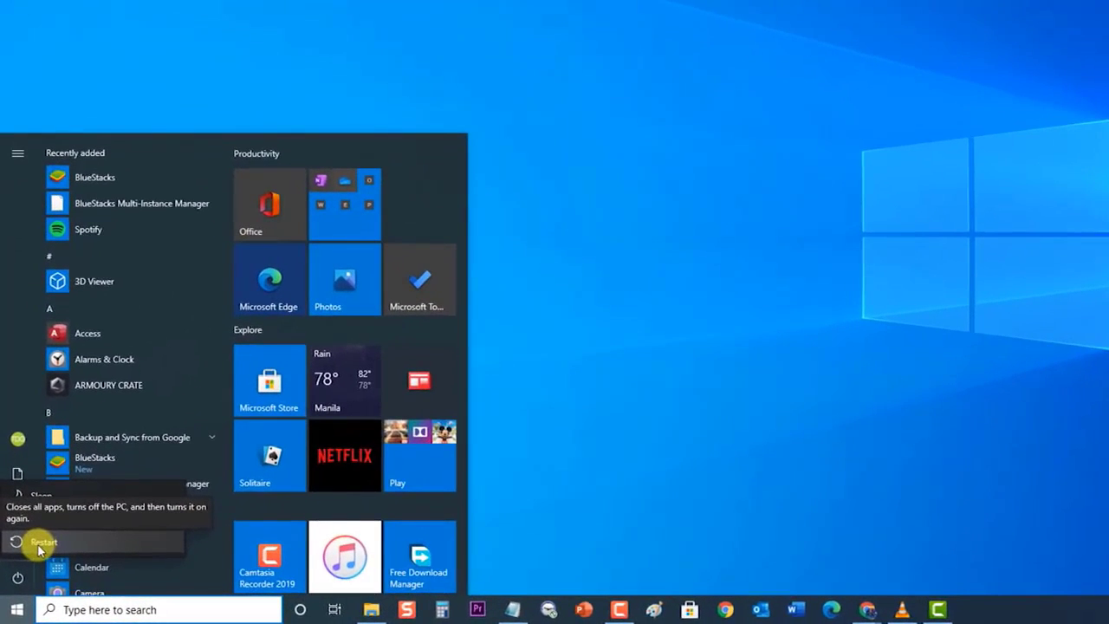
pyautogui.click(714, 310)
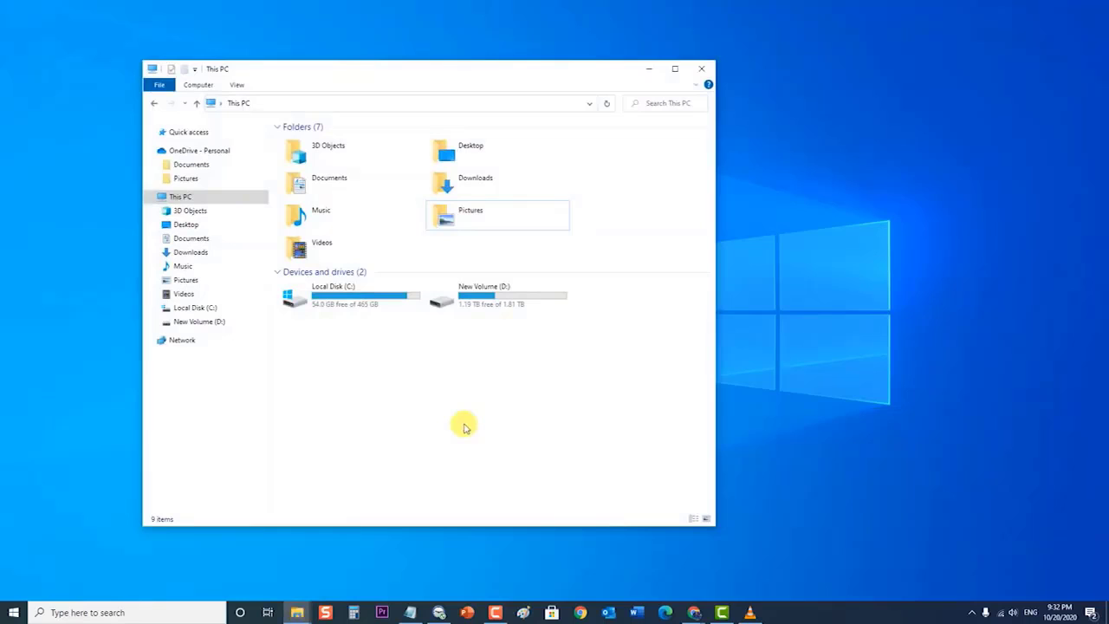
# - Open Local Disk (C:) Properties from This PC and show its Tools tab
pyautogui.click(182, 199)
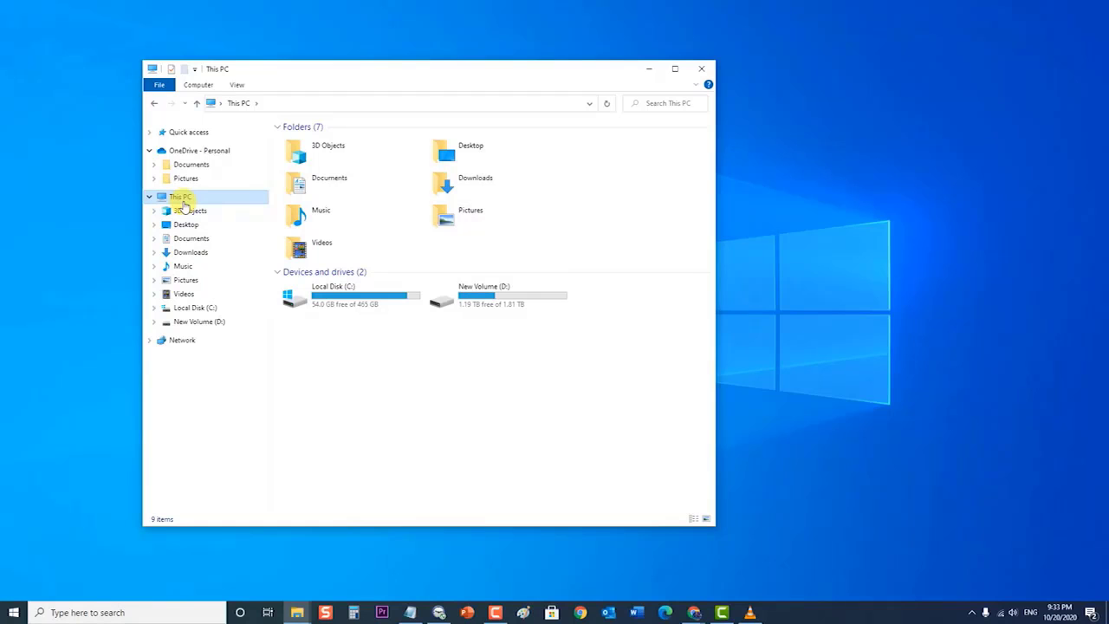
pyautogui.rightClick(187, 307)
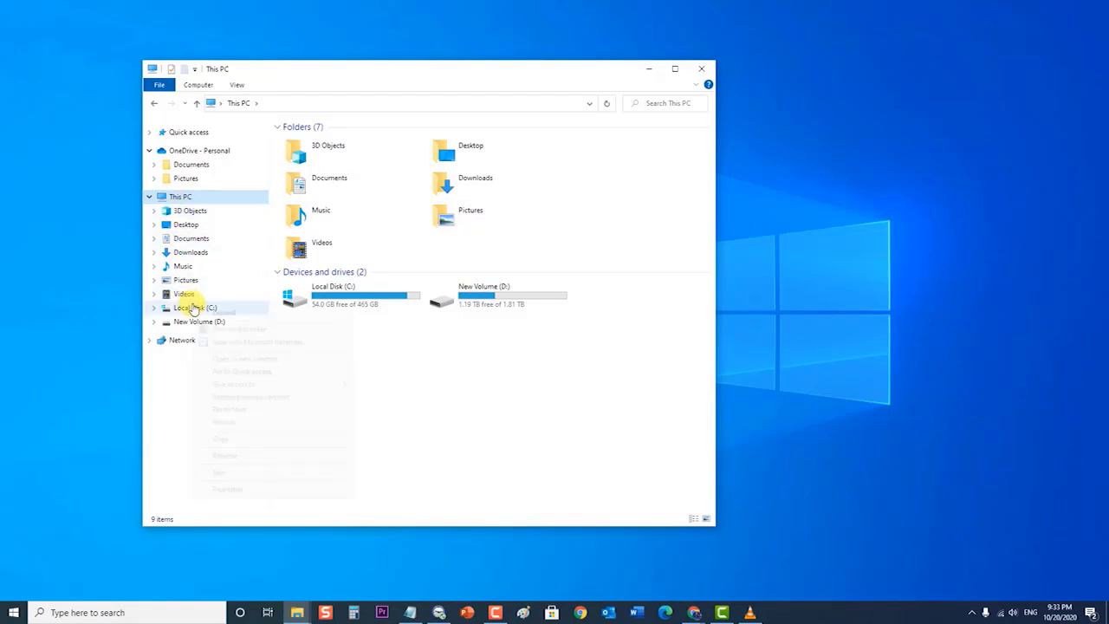
pyautogui.click(257, 490)
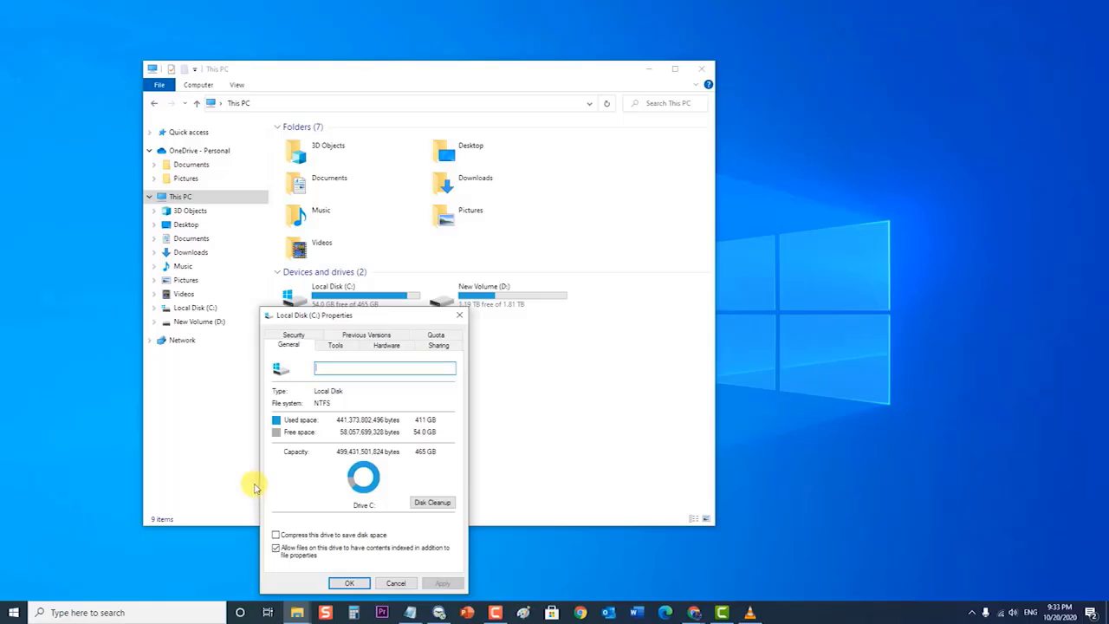
pyautogui.moveTo(377, 316); pyautogui.dragTo(384, 238)
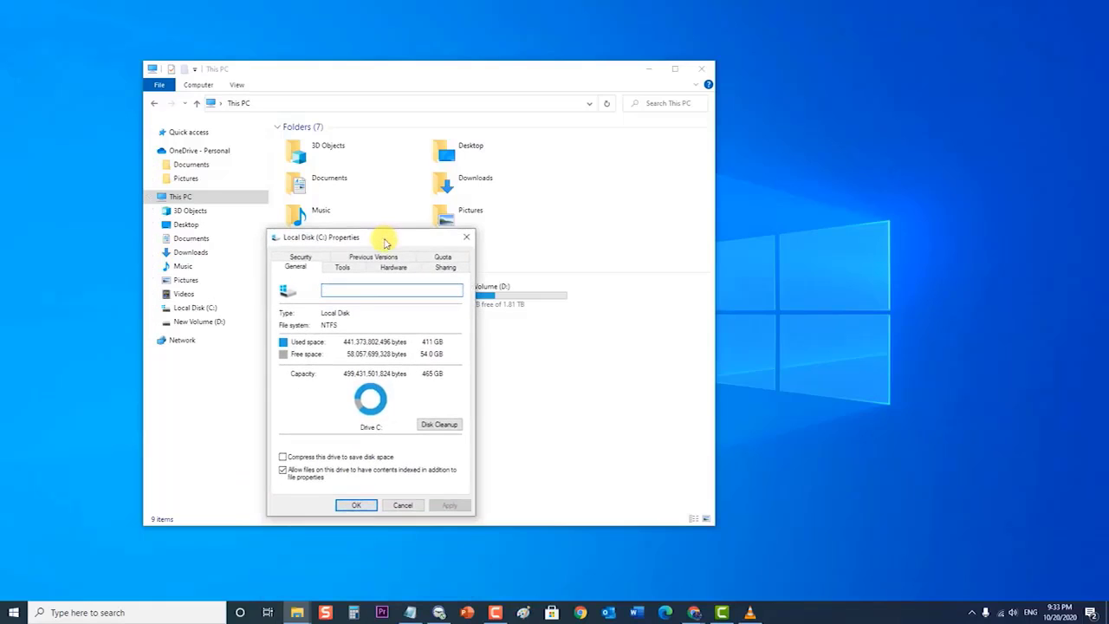
pyautogui.click(344, 267)
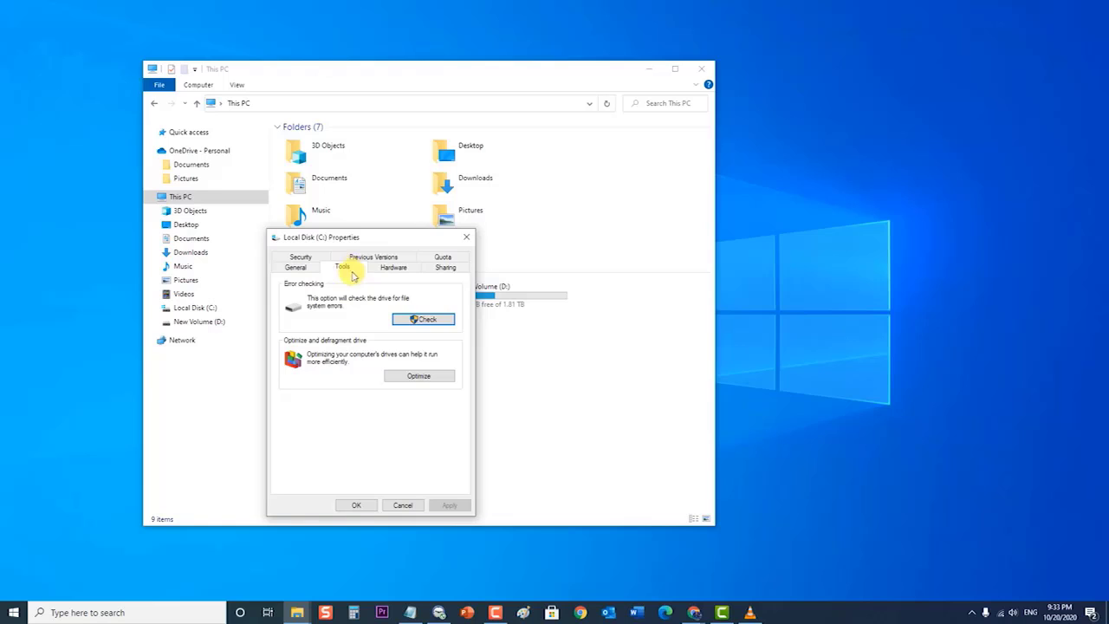
# - Scan drive C: for errors, dismiss the no-errors result, and close its properties
pyautogui.click(430, 320)
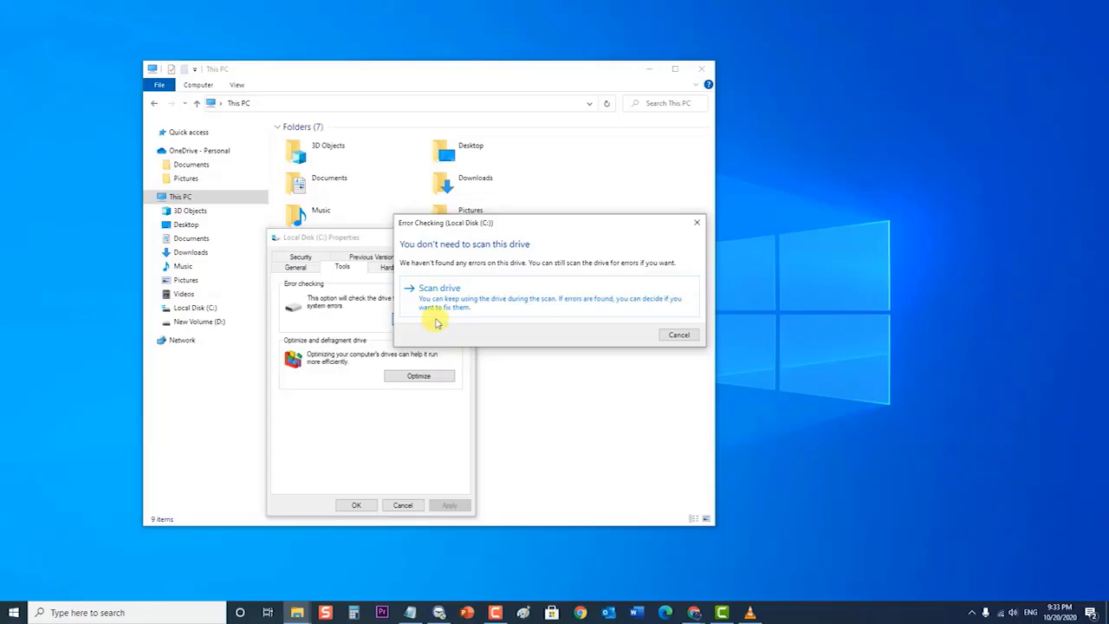
pyautogui.click(460, 305)
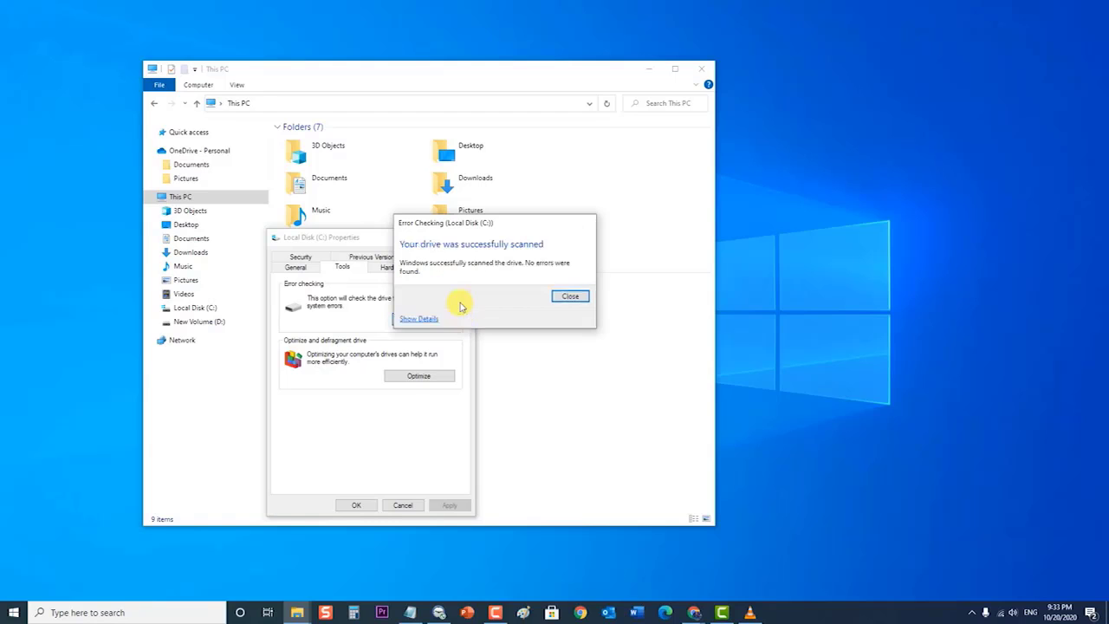
pyautogui.click(569, 296)
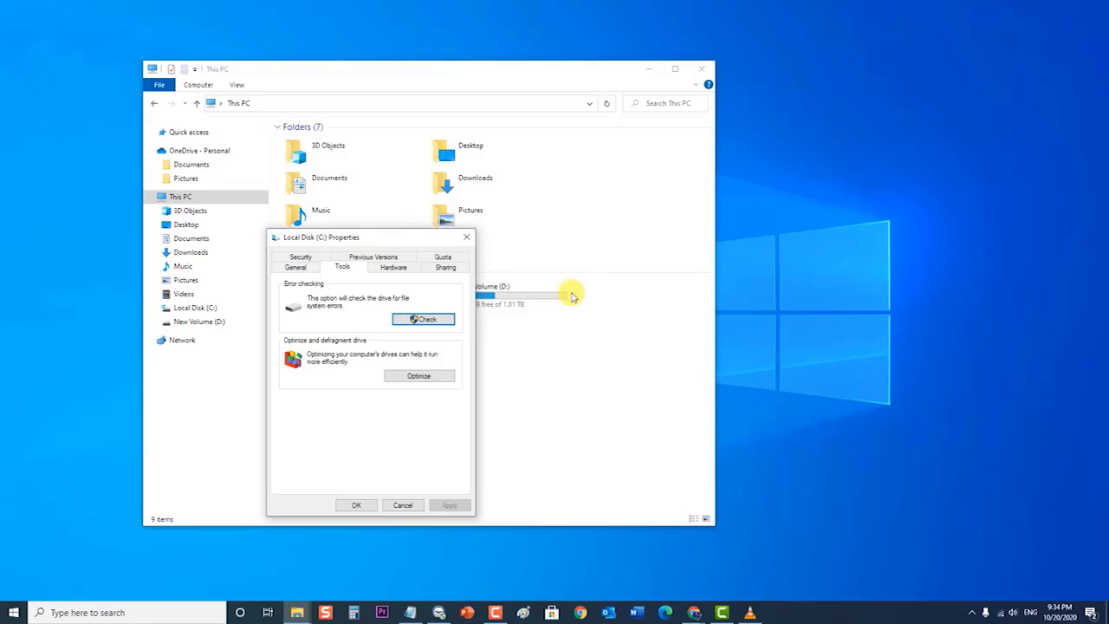
pyautogui.click(361, 506)
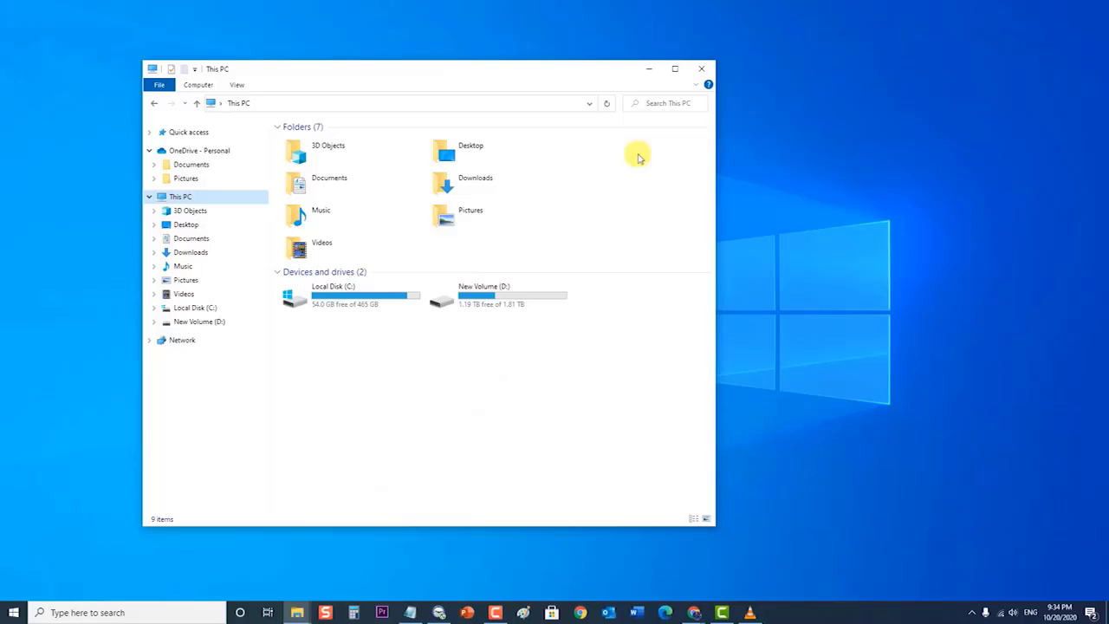
# - Close the This PC window and restart the computer from Start > Power
pyautogui.click(707, 67)
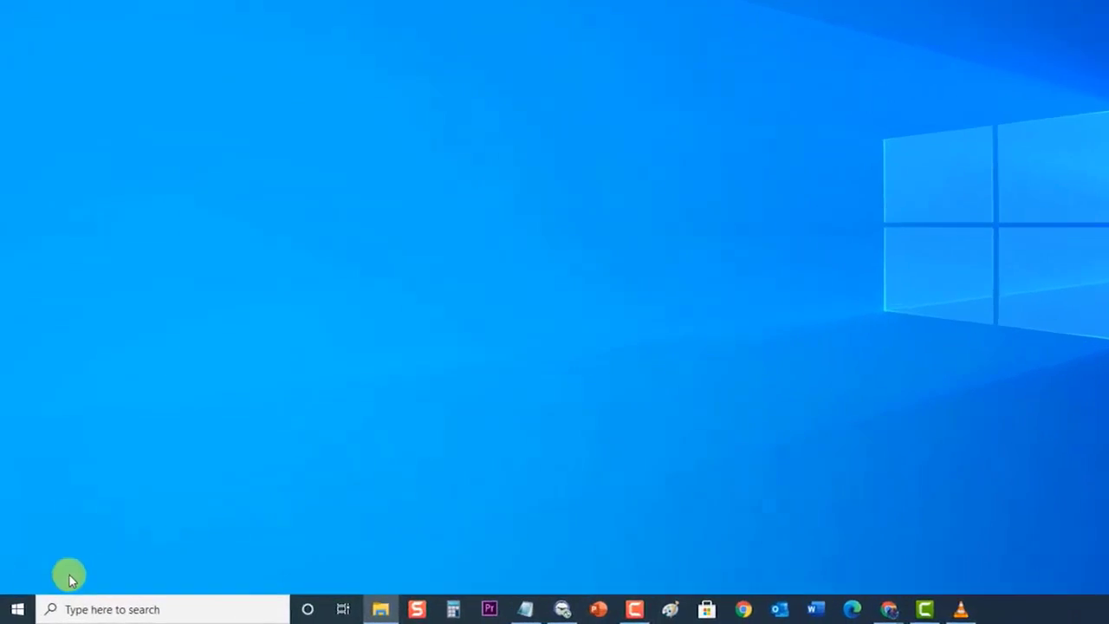
pyautogui.click(17, 609)
pyautogui.click(17, 576)
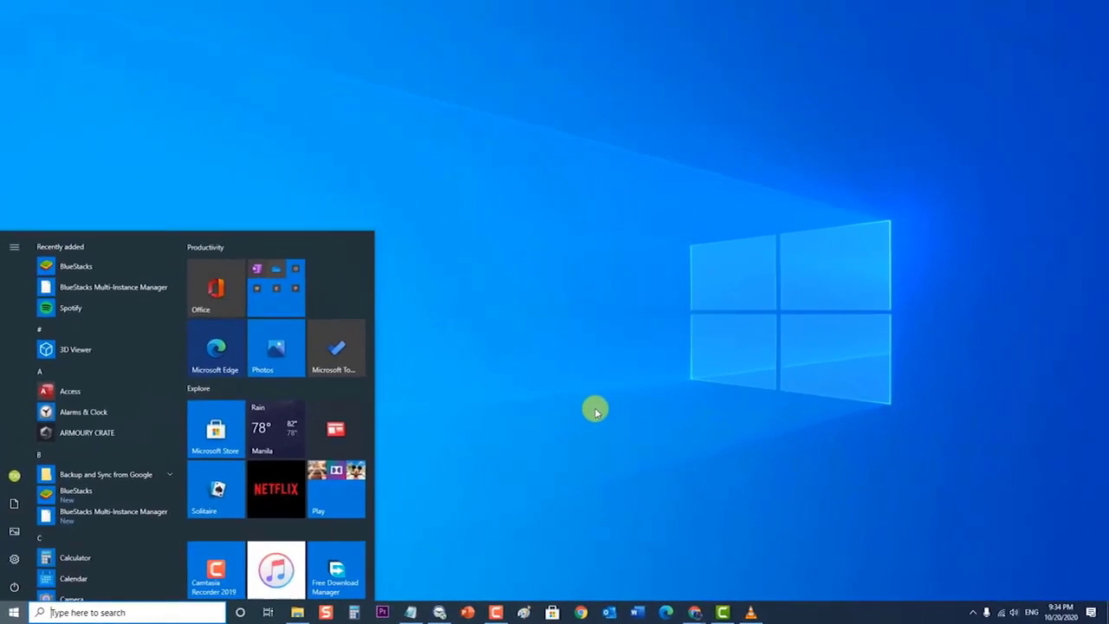
pyautogui.click(743, 357)
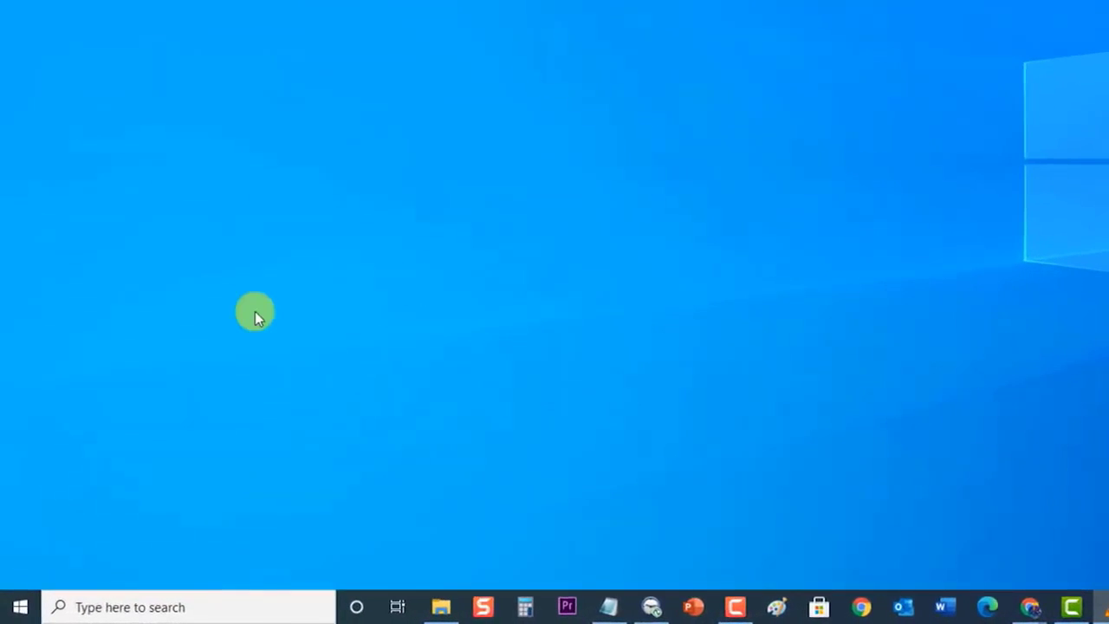
# - Launch Control Panel by running 'control panel' from the Win+R Run dialog
pyautogui.press('super+r')
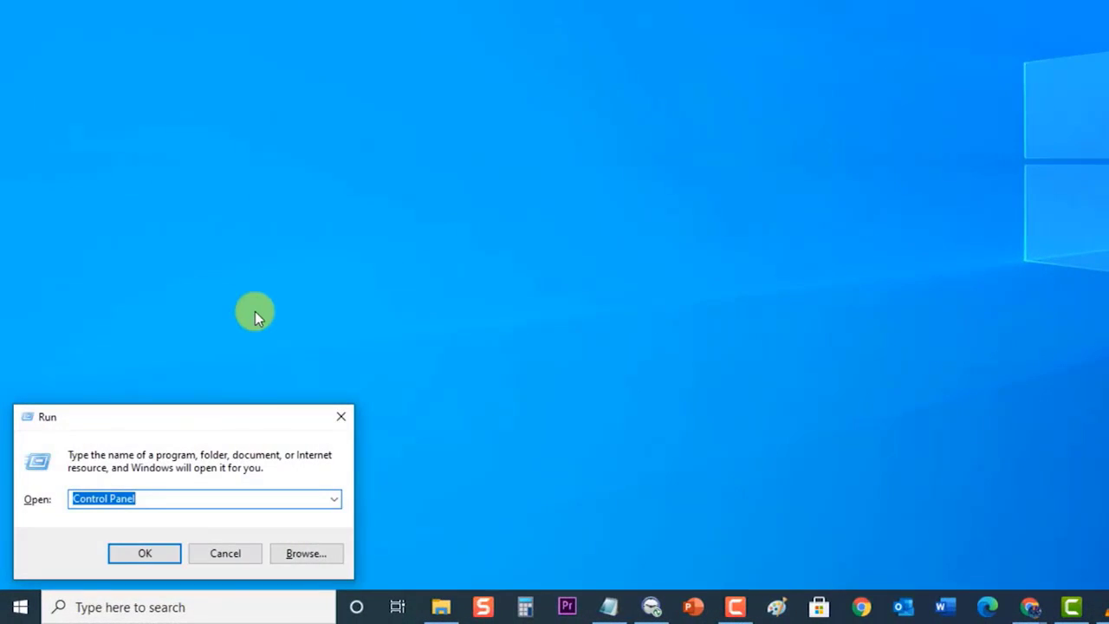
pyautogui.click(249, 495)
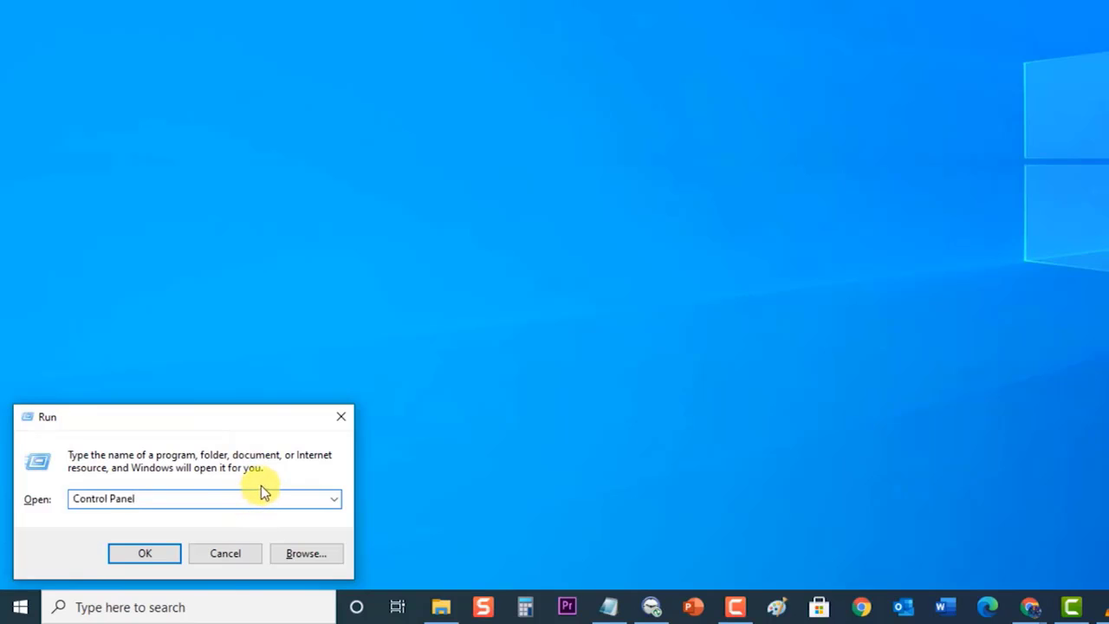
pyautogui.press('BackSpace')
pyautogui.press('BackSpace')
pyautogui.press('BackSpace')
pyautogui.press('BackSpace')
pyautogui.press('BackSpace')
pyautogui.press('BackSpace')
pyautogui.press('BackSpace')
pyautogui.press('BackSpace')
pyautogui.press('BackSpace')
pyautogui.press('BackSpace')
pyautogui.press('BackSpace')
pyautogui.press('BackSpace')
pyautogui.press('BackSpace')
pyautogui.write('c')
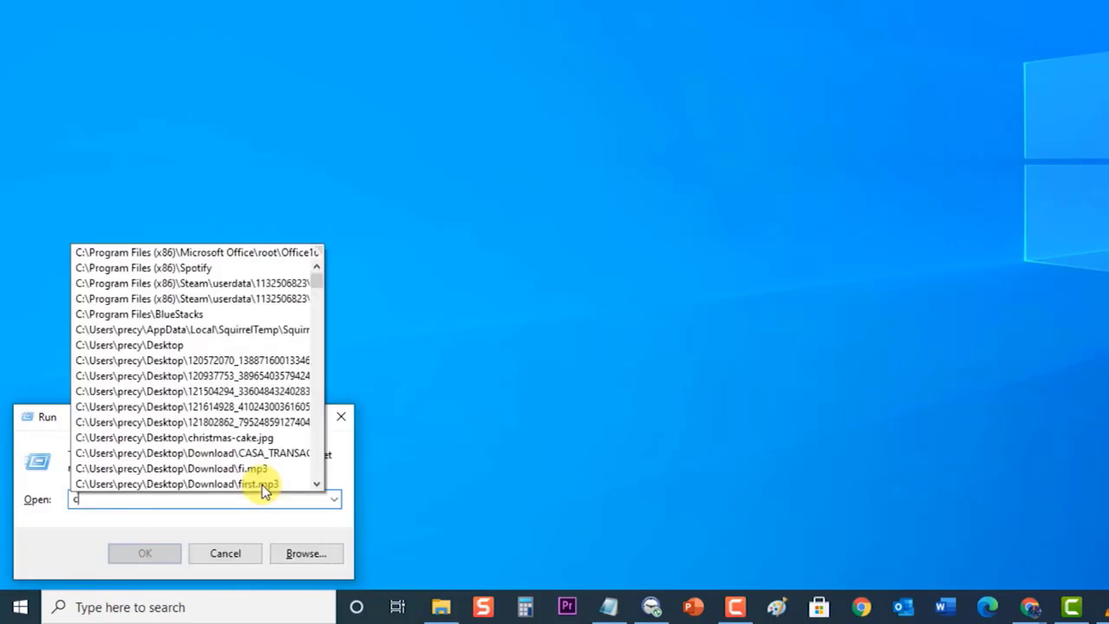
pyautogui.write('ontrol panel')
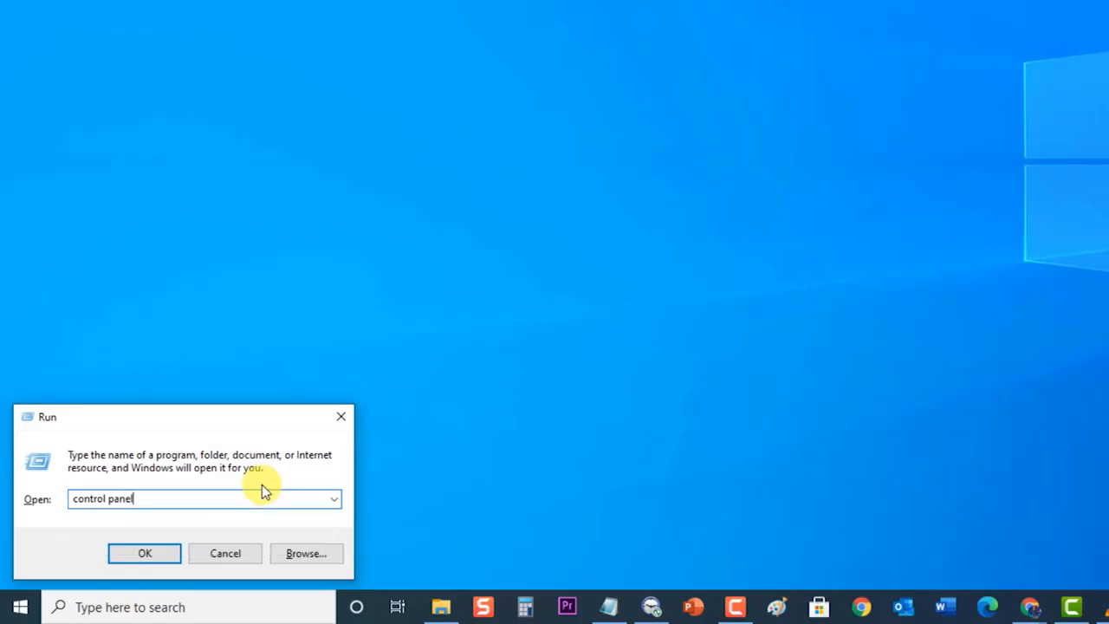
pyautogui.click(164, 553)
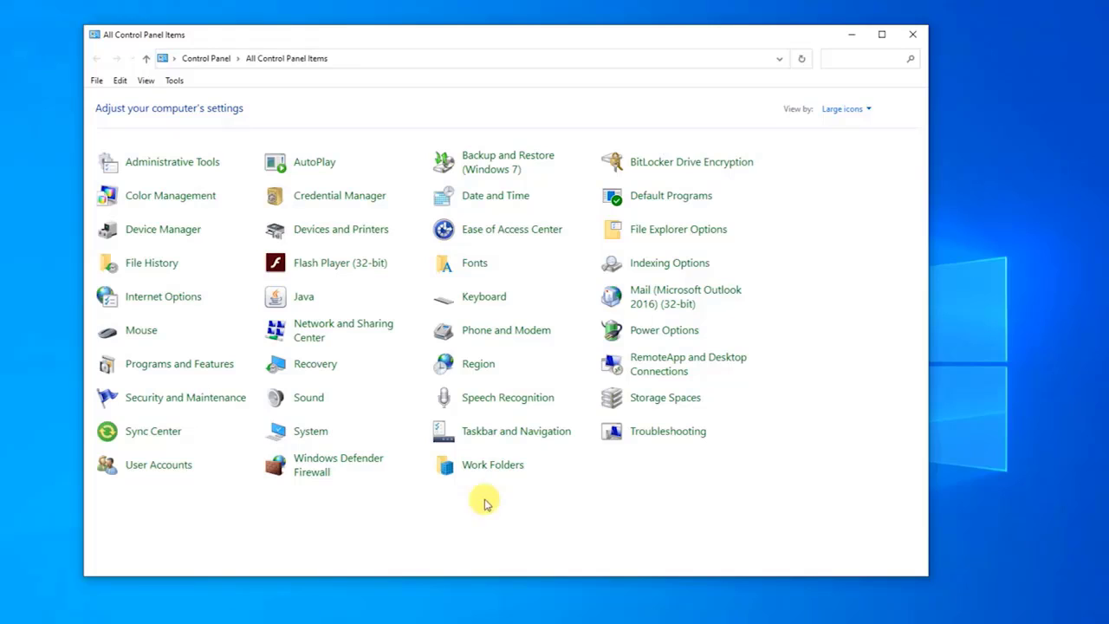
# - Untick 'Turn on fast startup' in Power Options' power button settings, save, and close
pyautogui.click(651, 339)
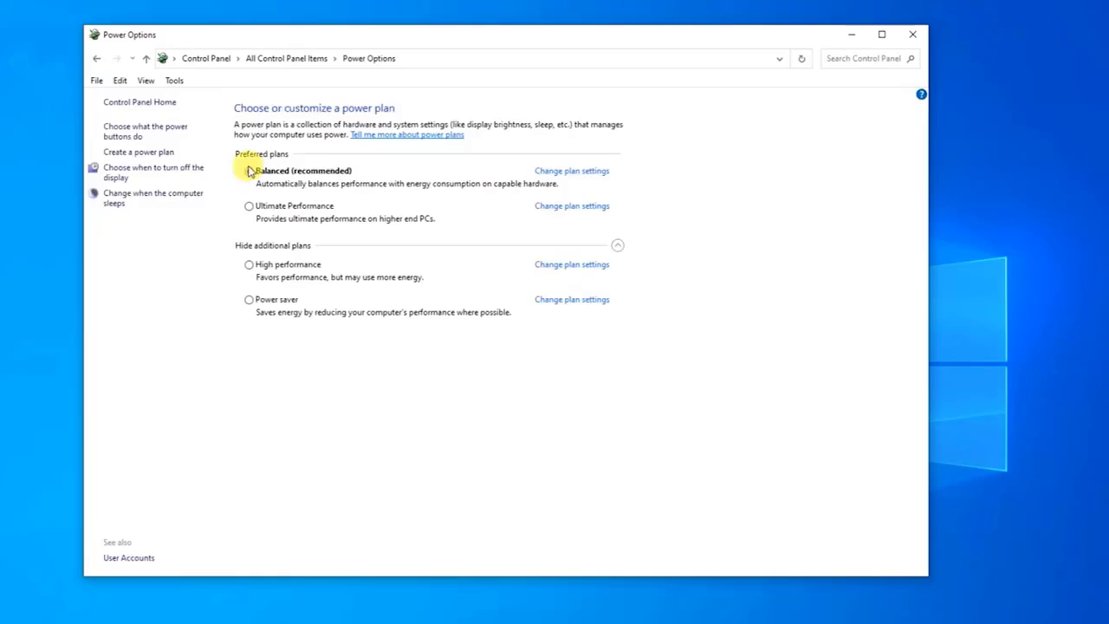
pyautogui.click(161, 129)
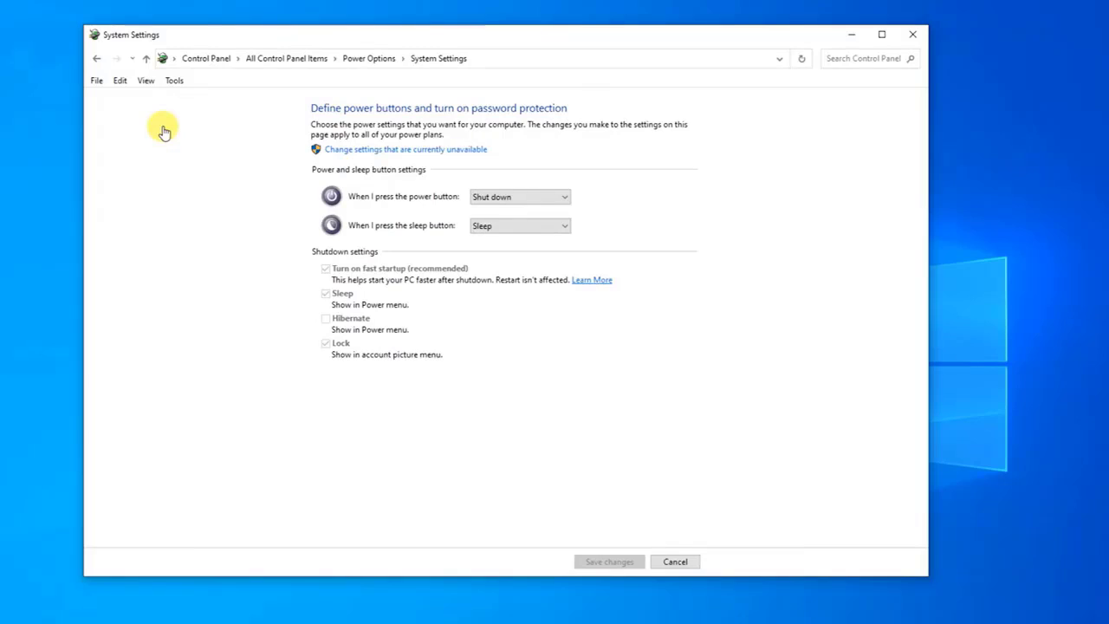
pyautogui.click(436, 149)
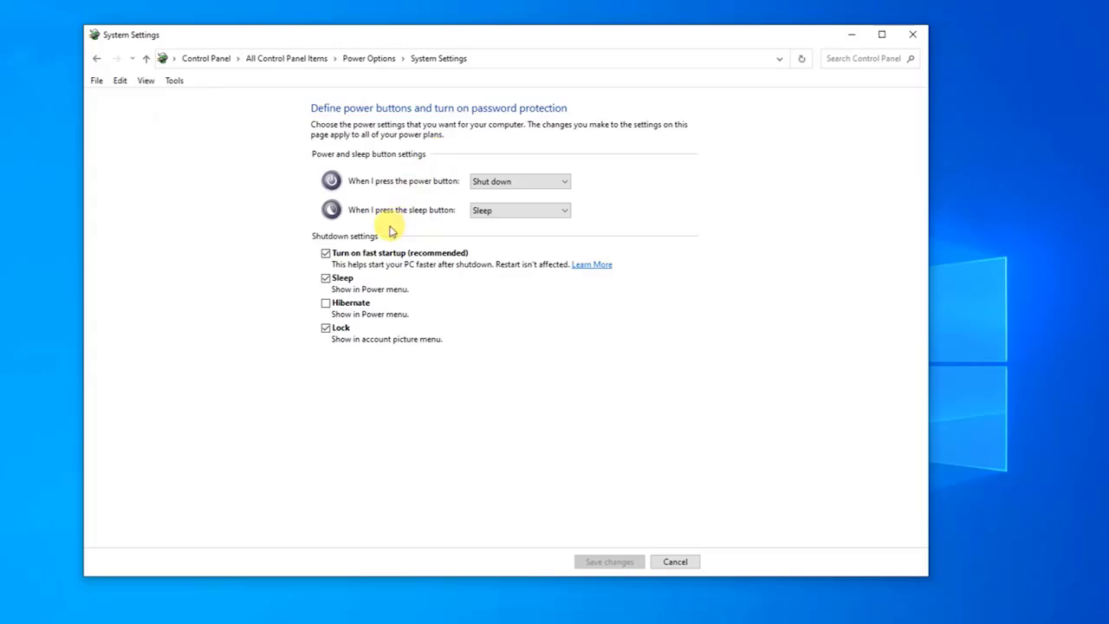
pyautogui.click(328, 260)
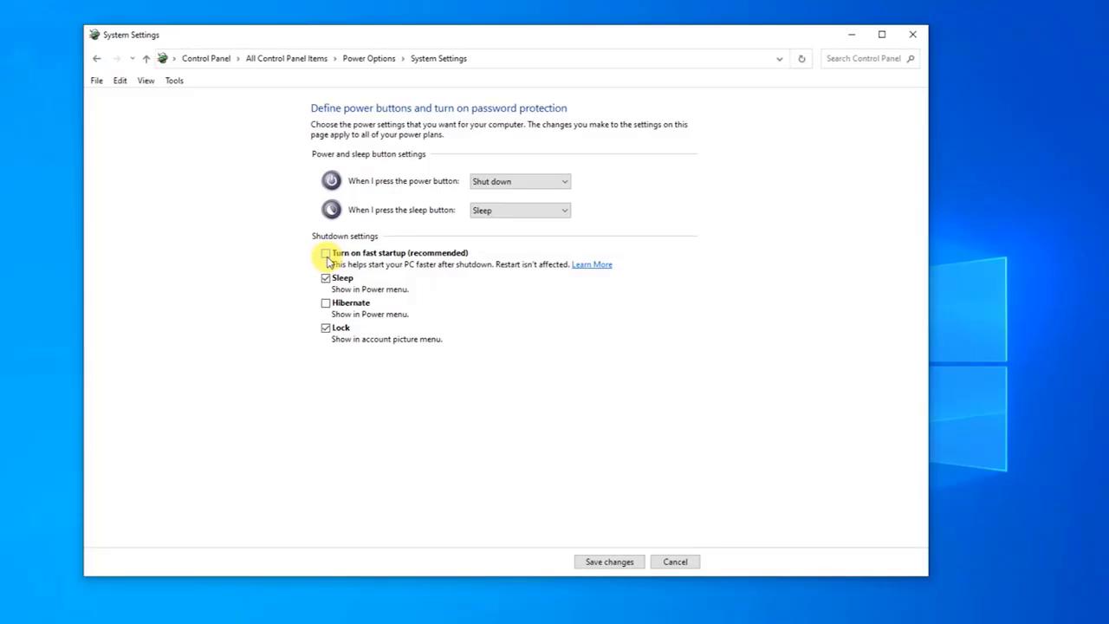
pyautogui.click(606, 561)
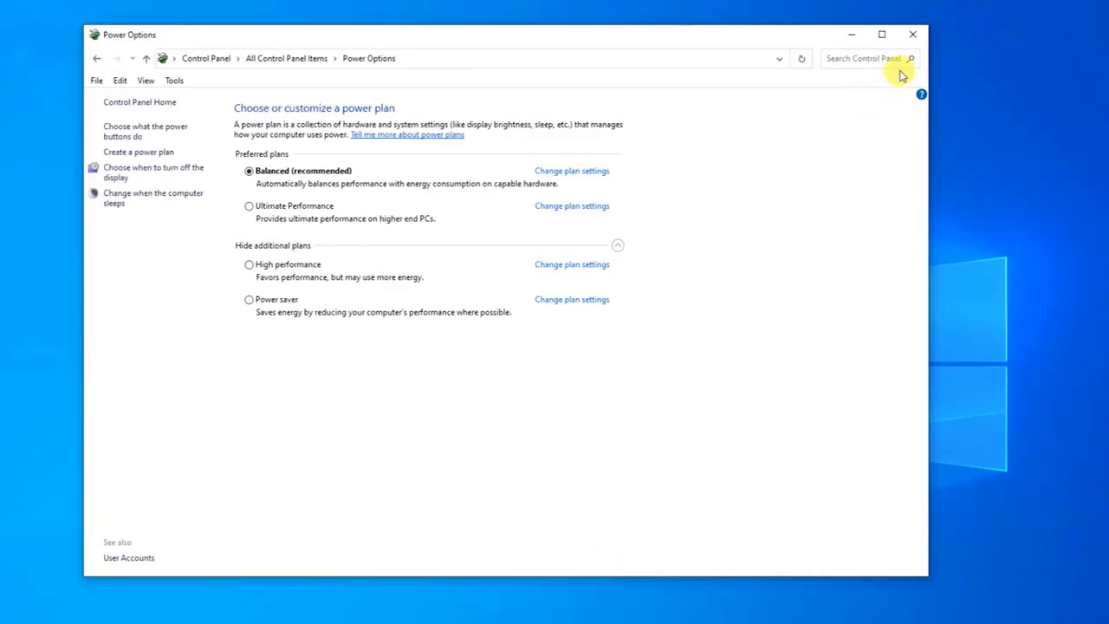
pyautogui.click(918, 40)
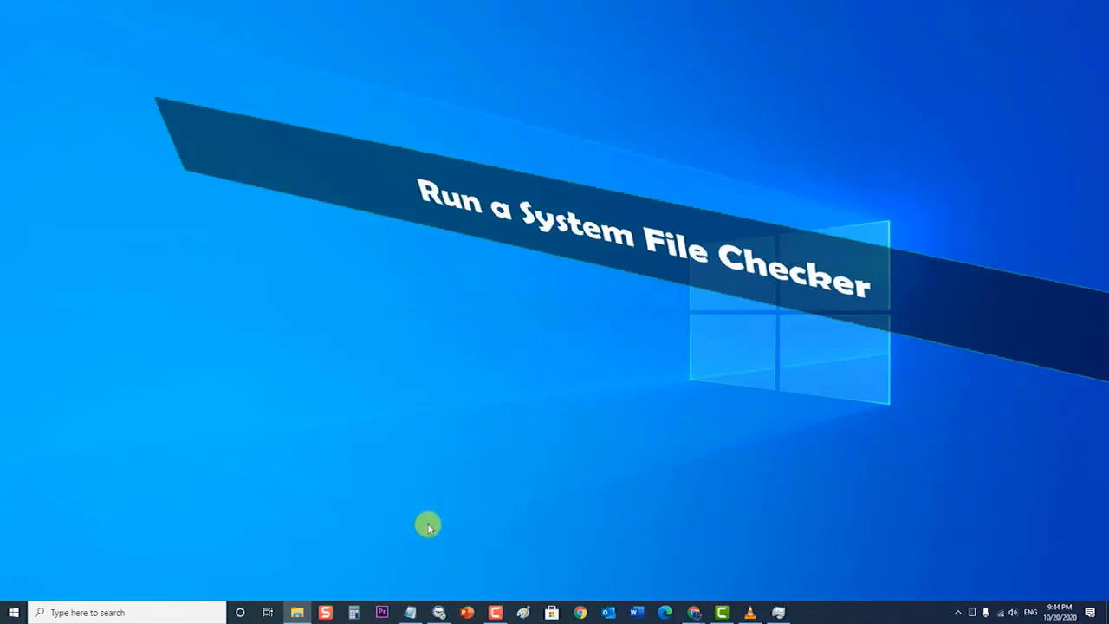
# - Launch Task Manager by running taskmgr from the Win+R Run dialog
pyautogui.press('super+r')
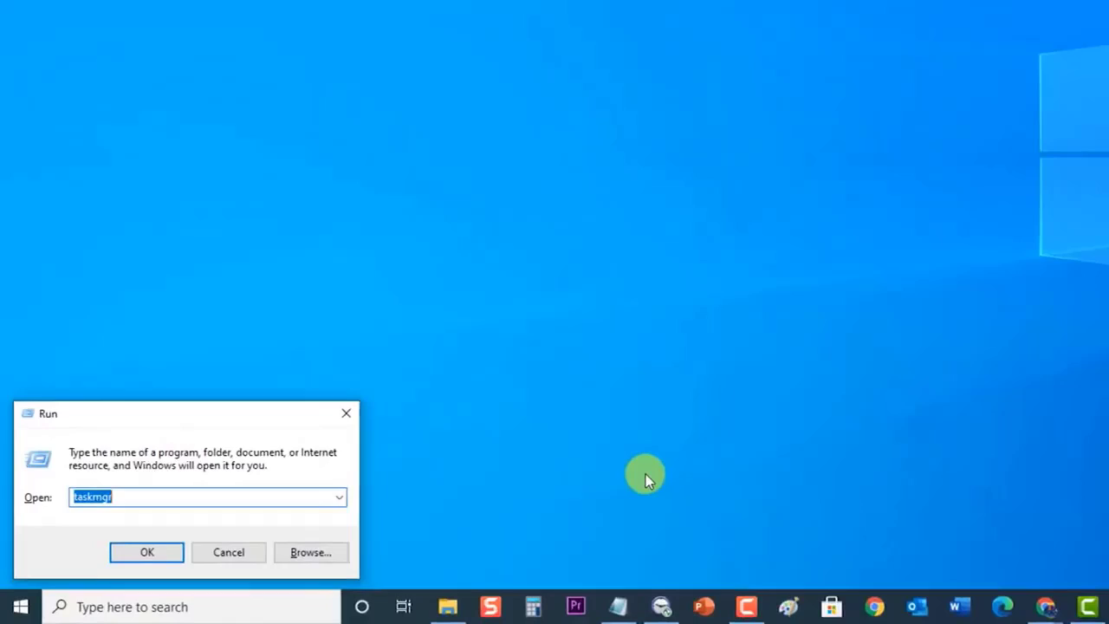
pyautogui.click(659, 468)
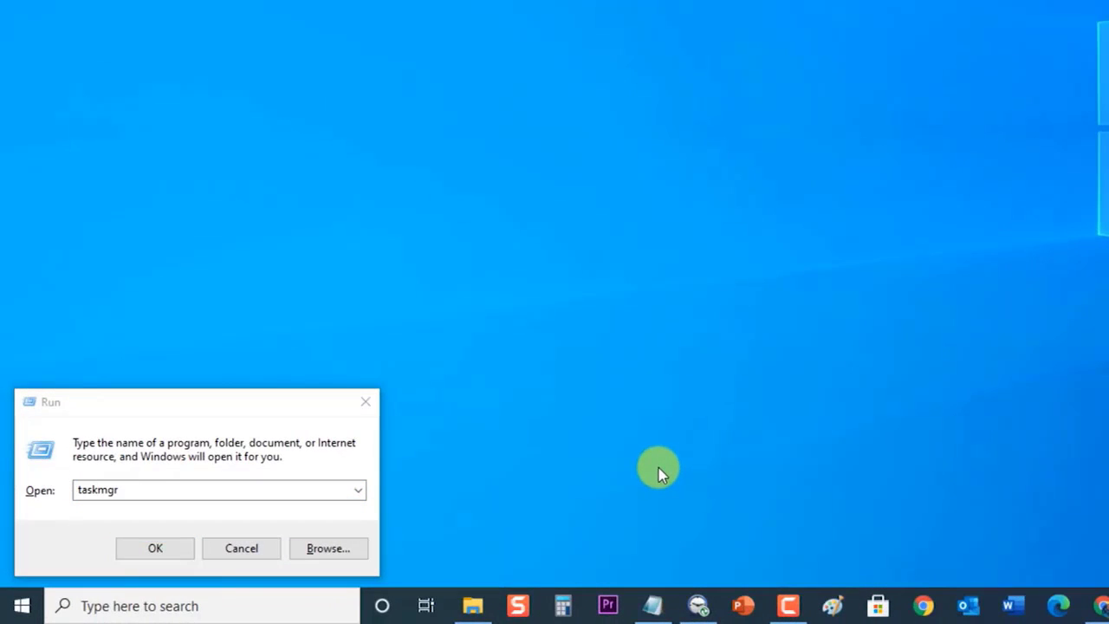
pyautogui.click(212, 489)
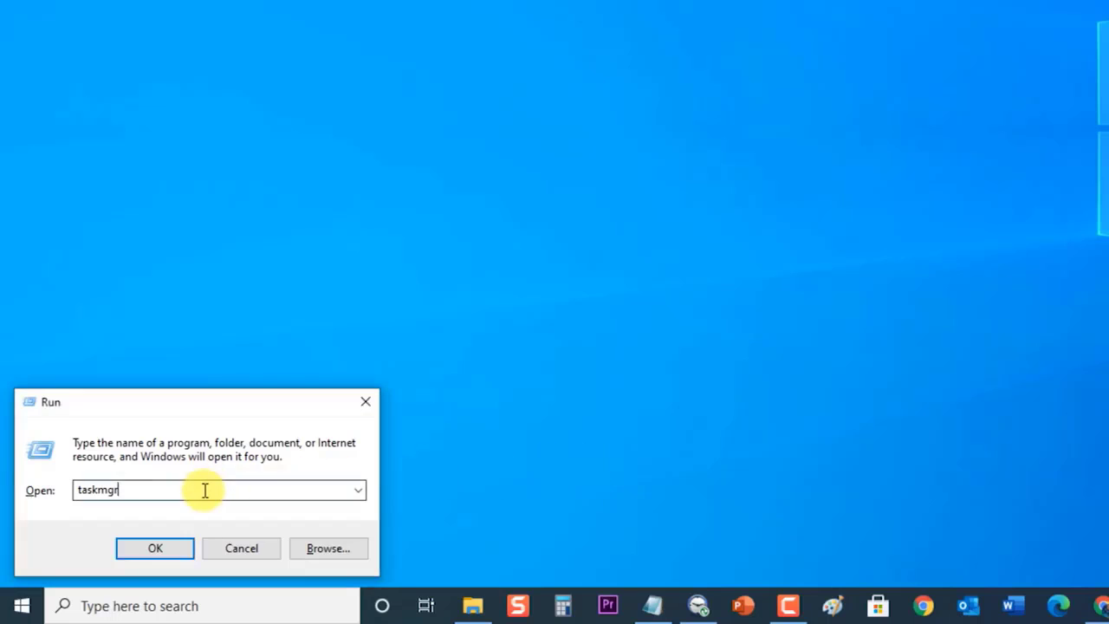
pyautogui.click(155, 548)
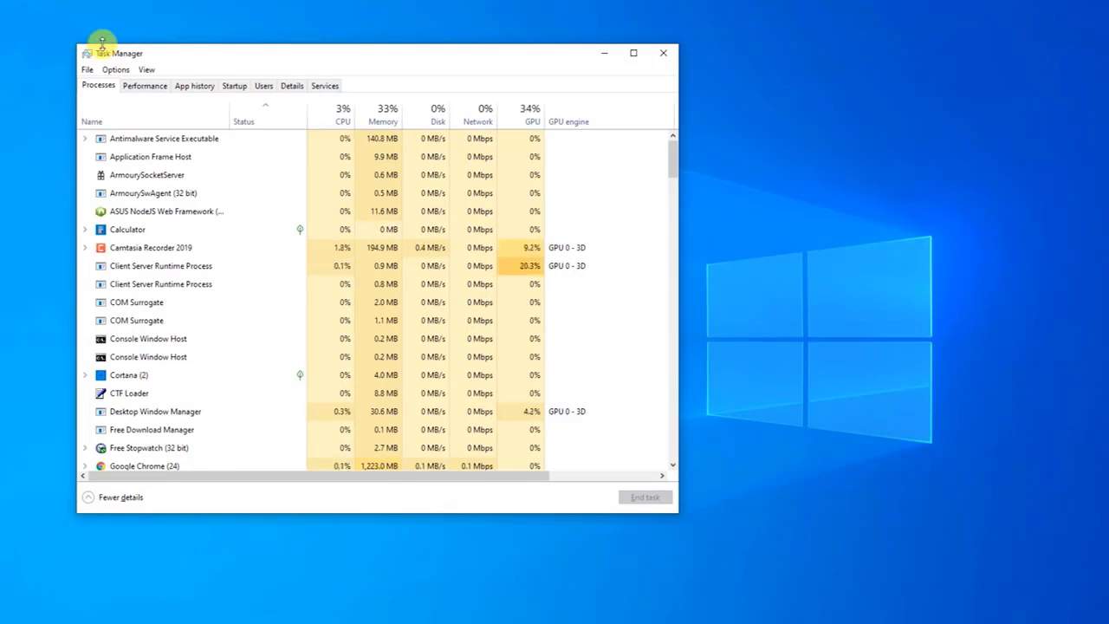
# - Run 'powershell' as a new Task Manager task with administrative privileges
pyautogui.click(88, 69)
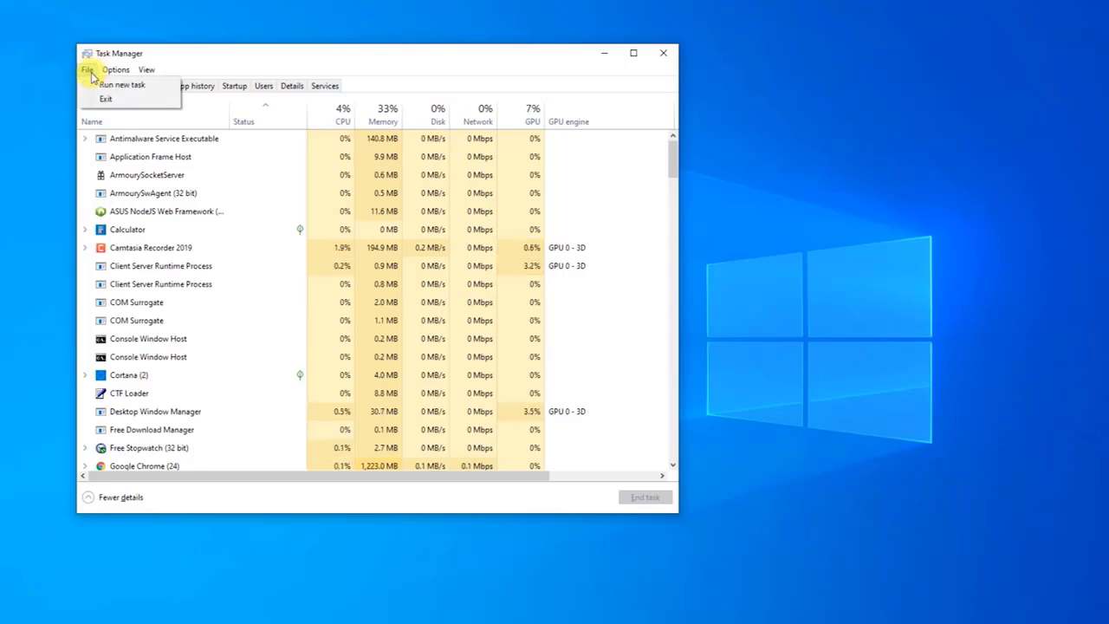
pyautogui.click(101, 83)
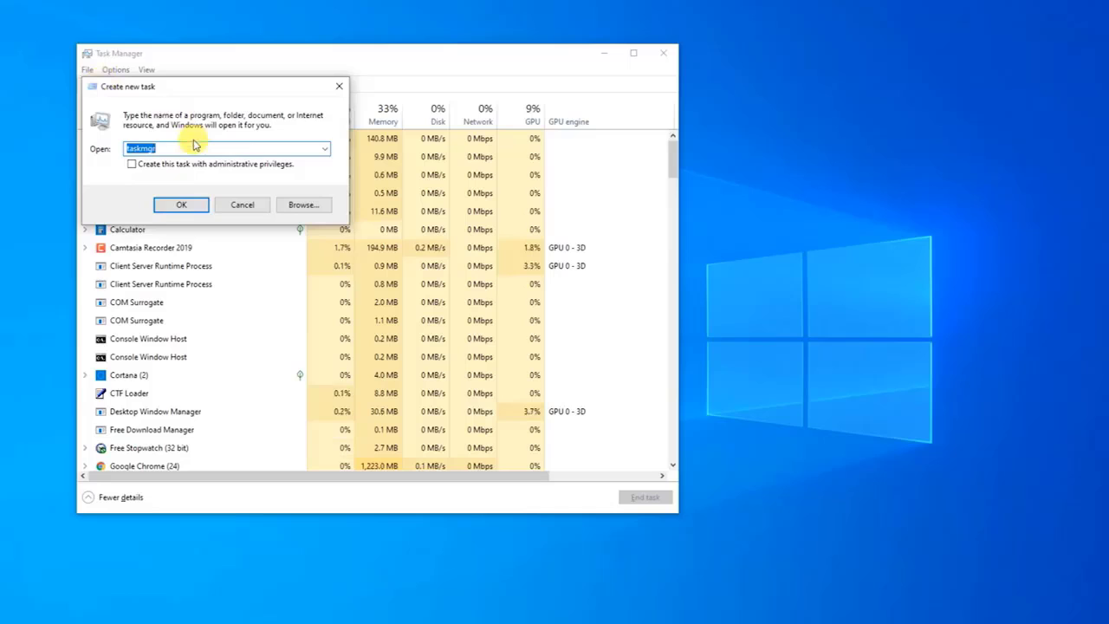
pyautogui.press('BackSpace')
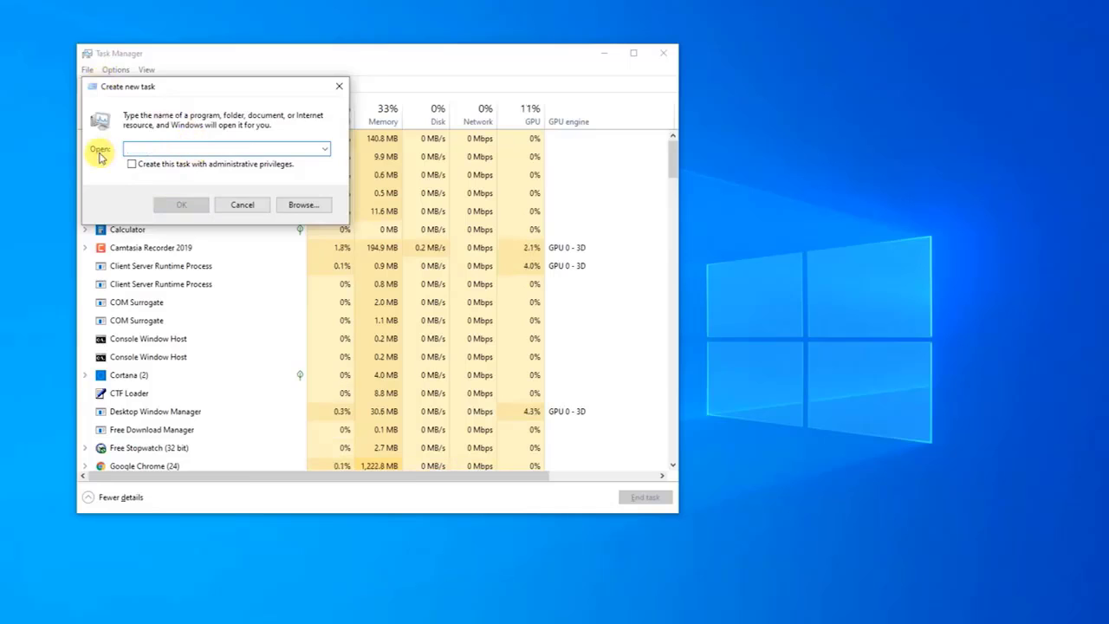
pyautogui.write('powershell')
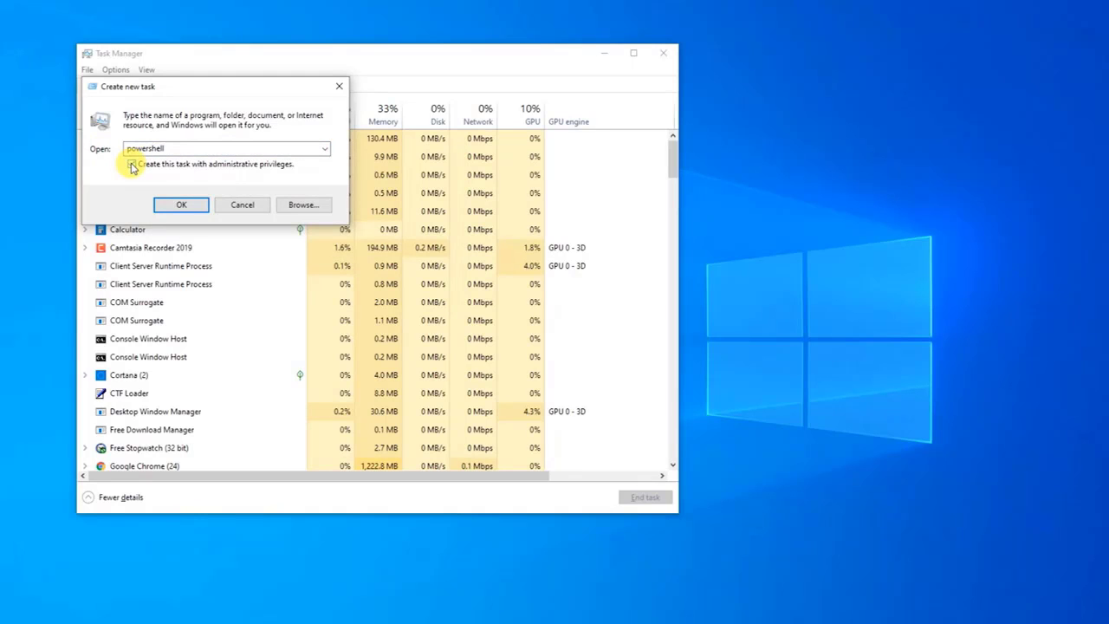
pyautogui.click(131, 165)
# - Paste 'sfc /scannow' into the administrator PowerShell prompt and run the system file scan
pyautogui.click(178, 205)
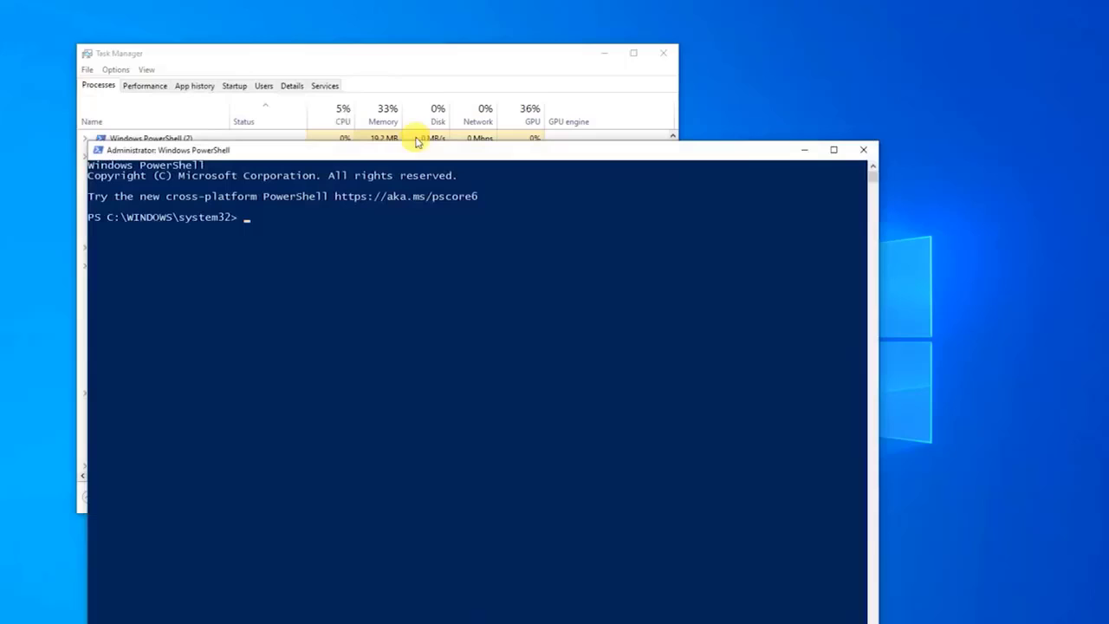
pyautogui.moveTo(453, 141); pyautogui.dragTo(426, 38)
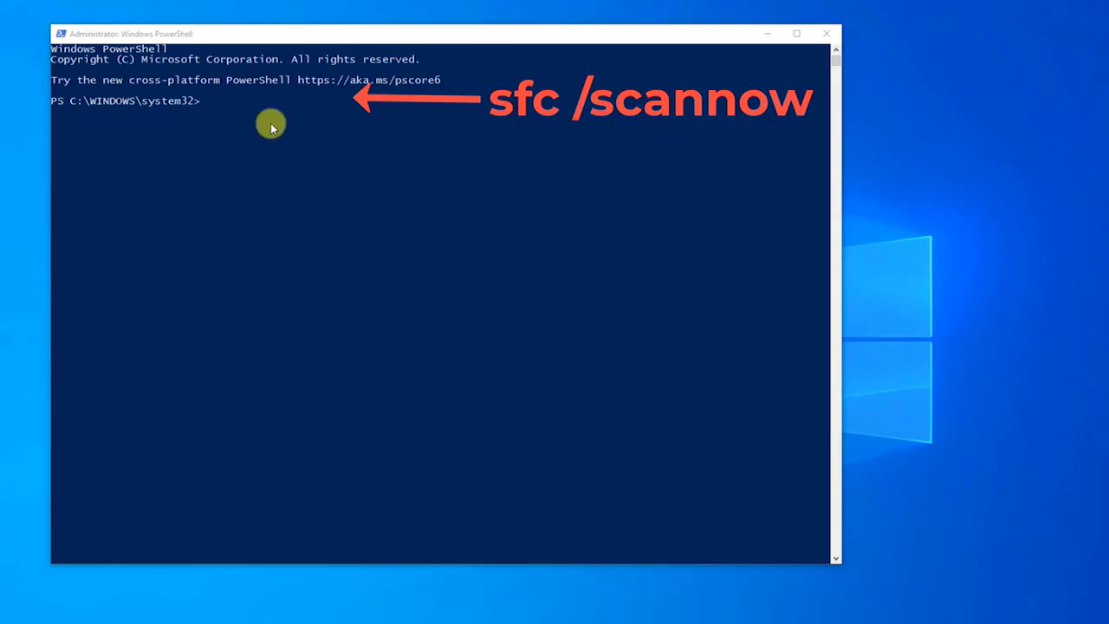
pyautogui.click(206, 101)
pyautogui.rightClick(208, 101)
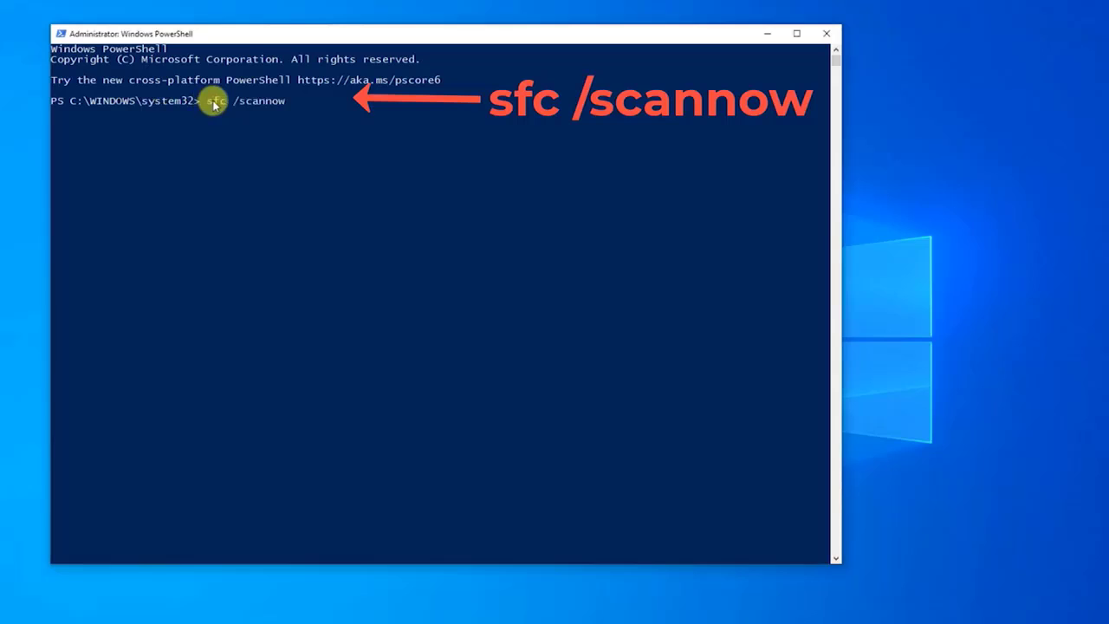
pyautogui.press('Return')
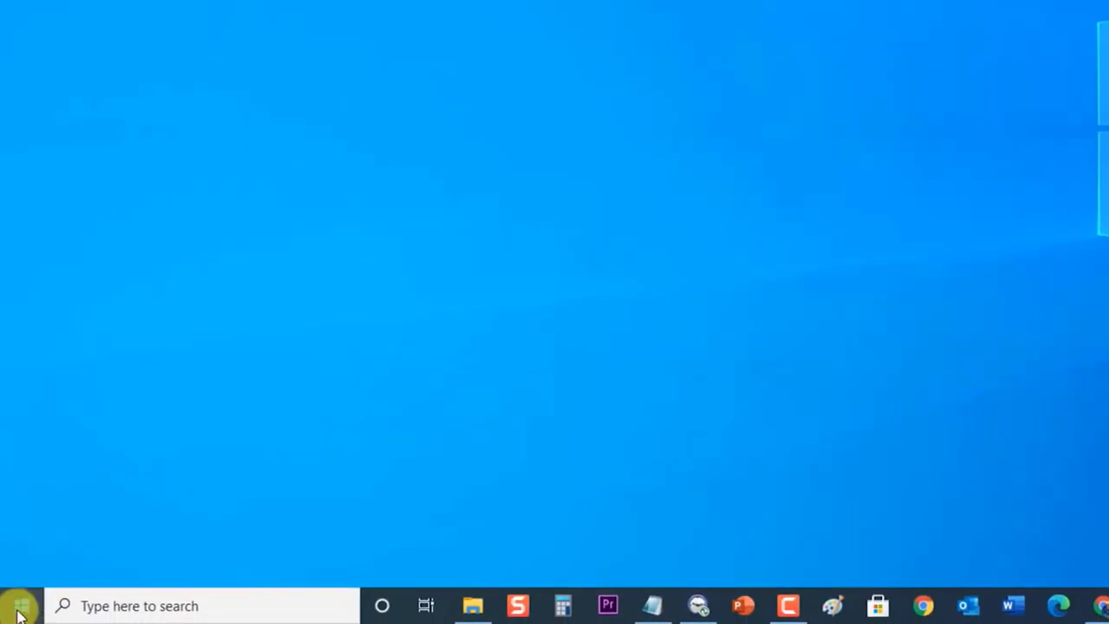
# - Restart Windows using Restart from the Start menu's power options
pyautogui.click(18, 606)
pyautogui.click(23, 567)
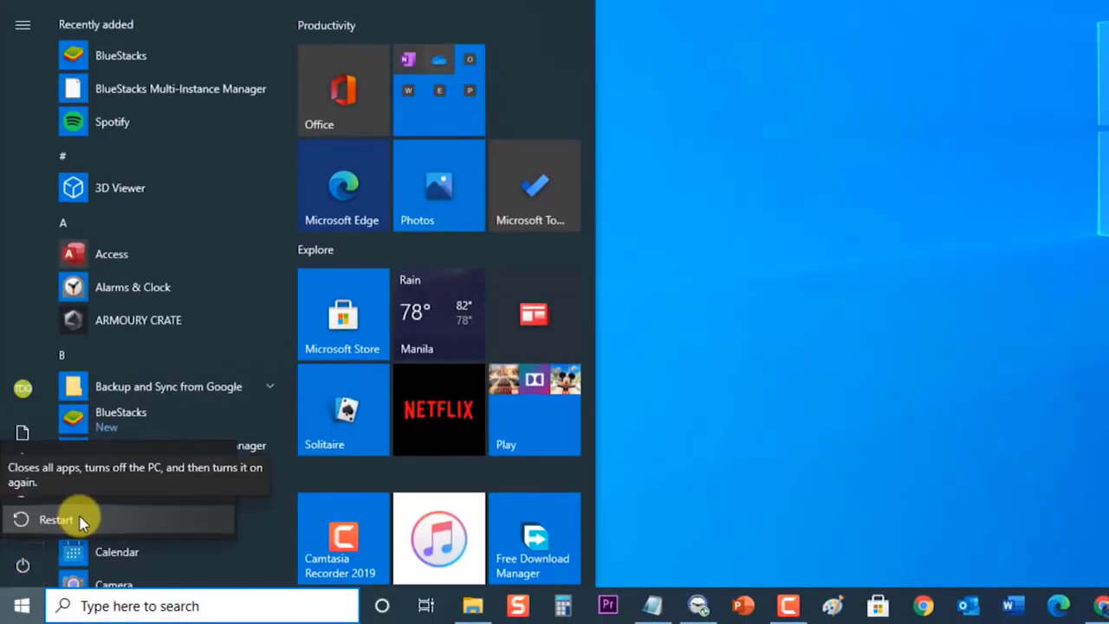
pyautogui.click(1104, 250)
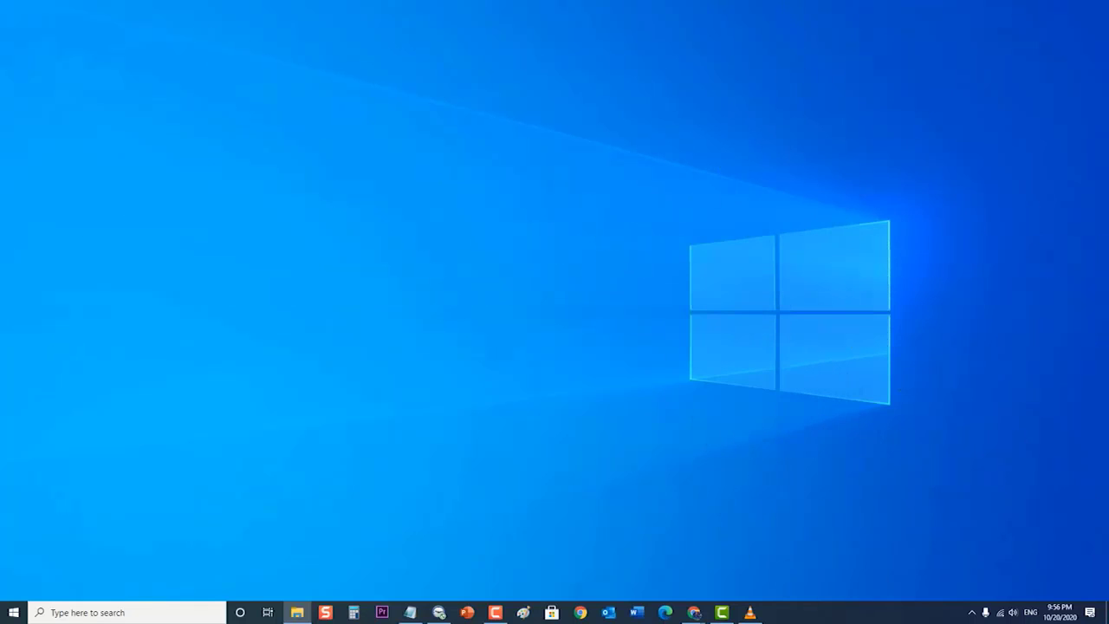
# - Launch Control Panel by entering 'control panel' in the Run dialog
pyautogui.press('super+r')
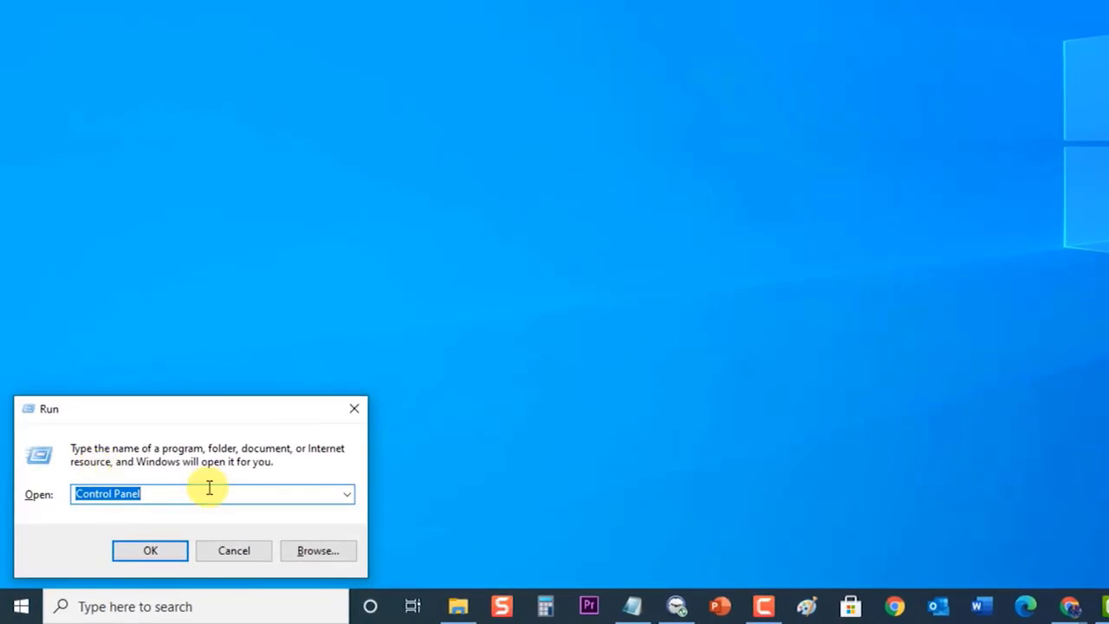
pyautogui.press('BackSpace')
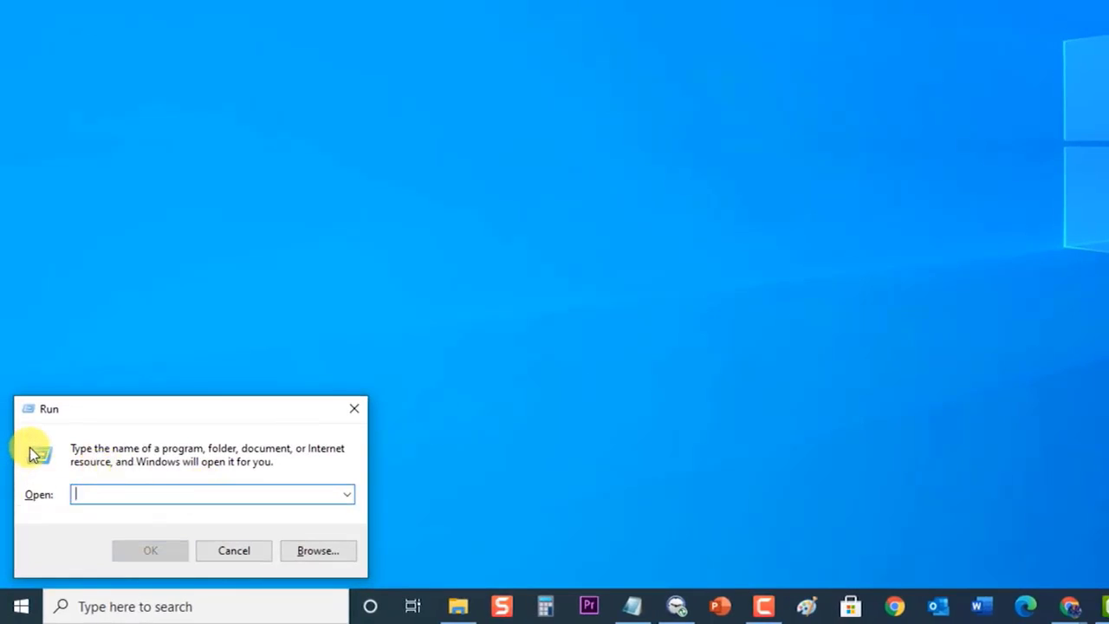
pyautogui.write('control panel')
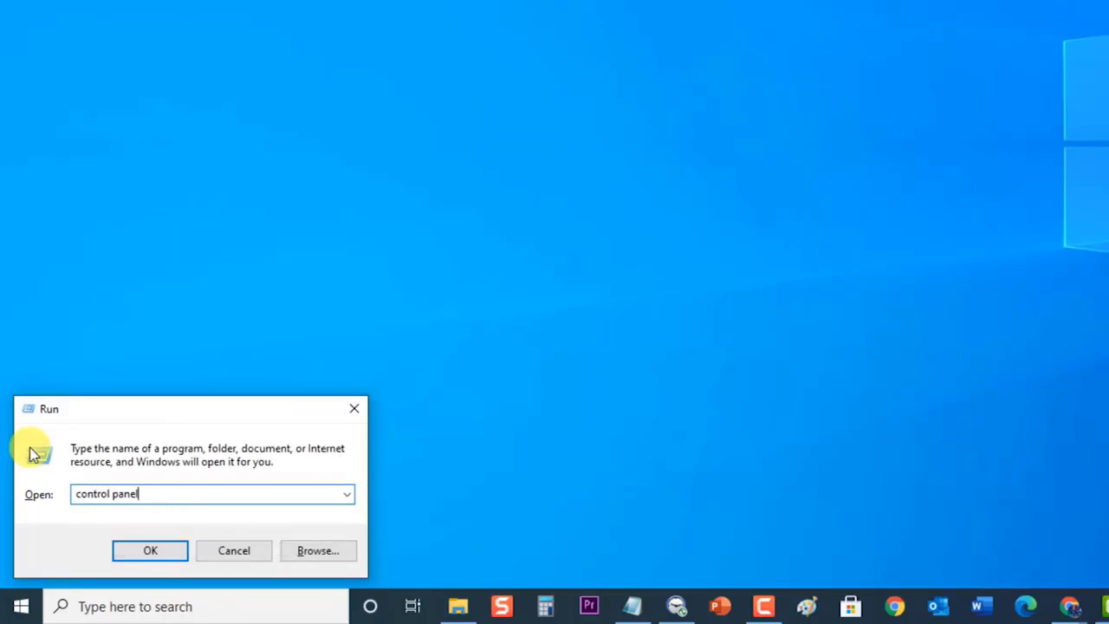
pyautogui.click(172, 546)
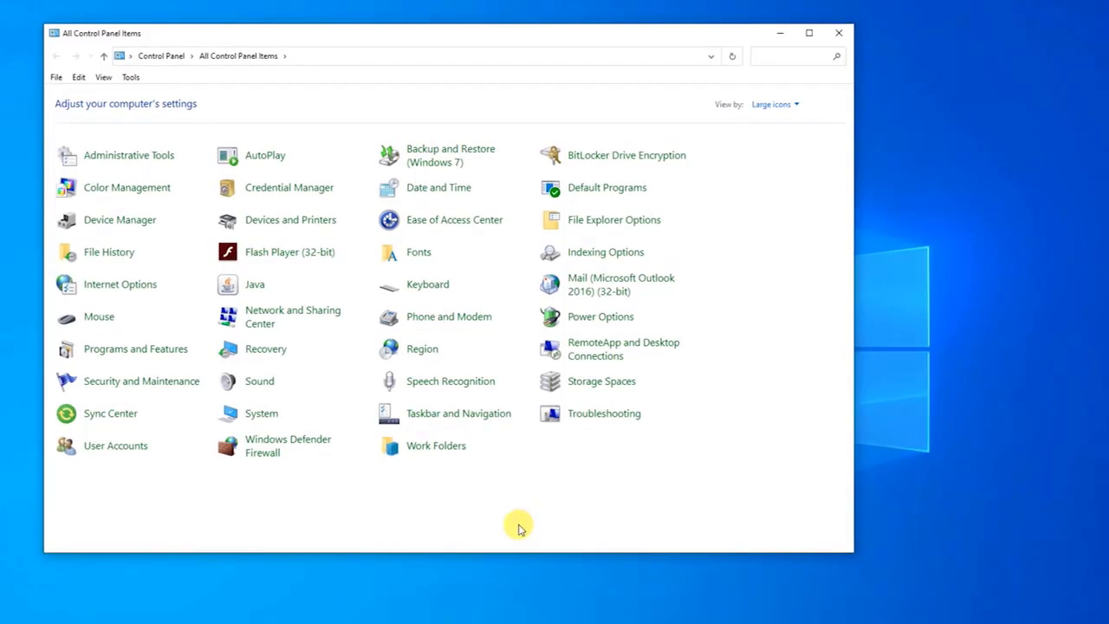
# - In Power Options, set the Balanced plan's 'Put the computer to sleep' to Never and save
pyautogui.click(580, 319)
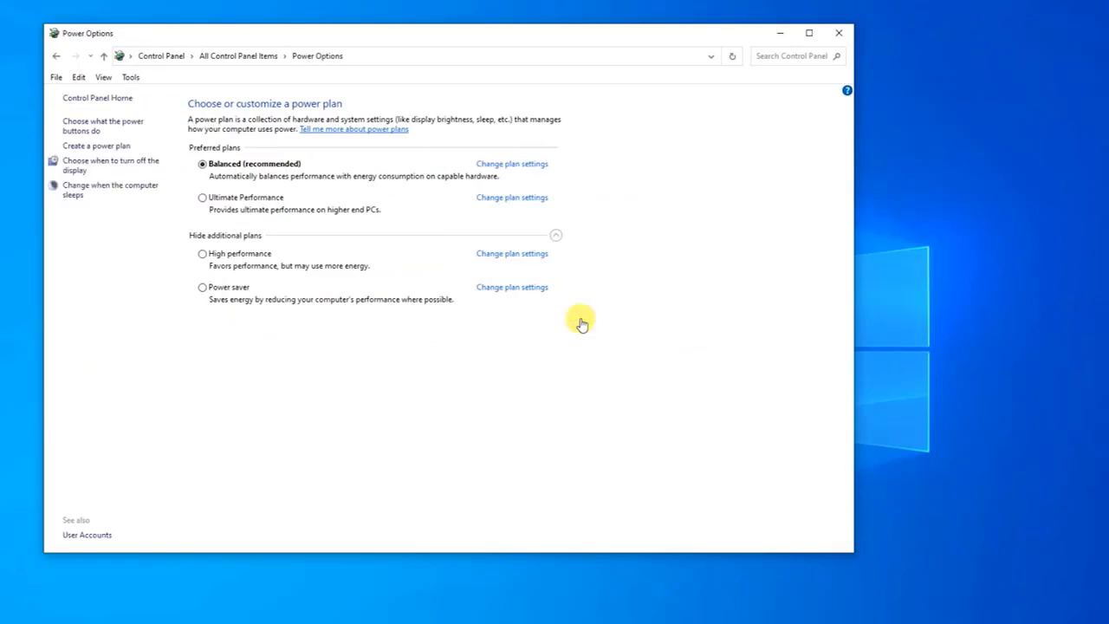
pyautogui.click(520, 164)
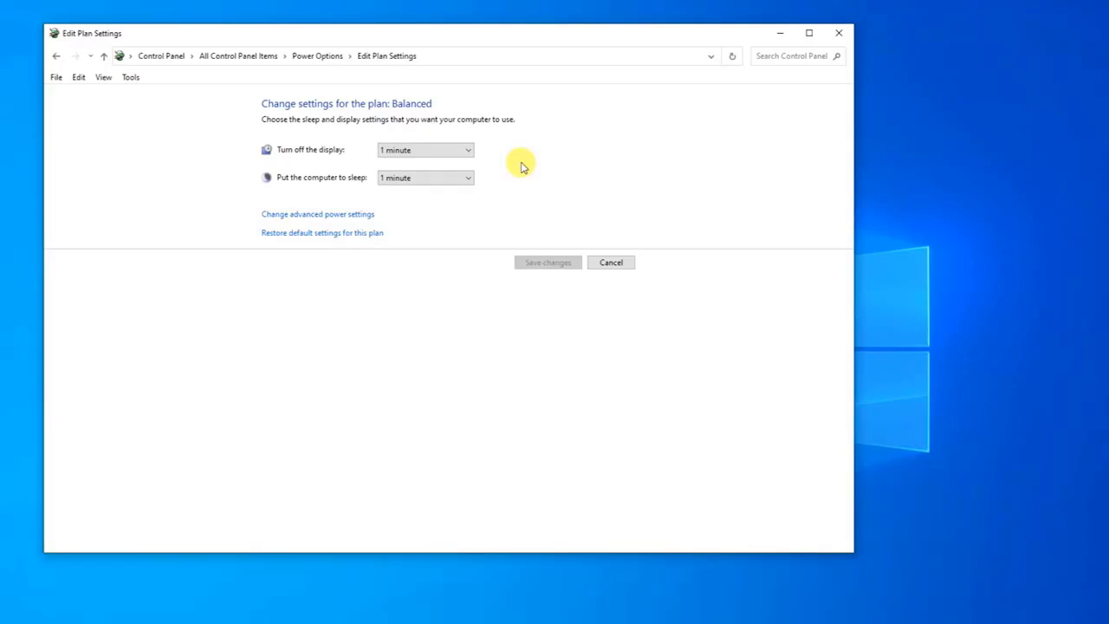
pyautogui.click(436, 181)
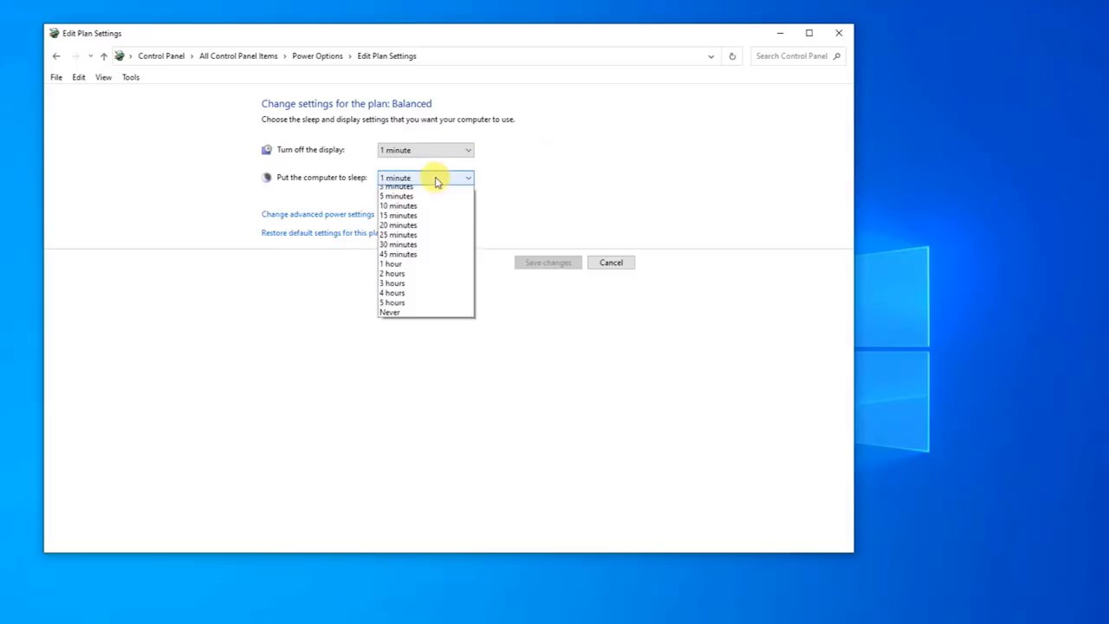
pyautogui.click(432, 338)
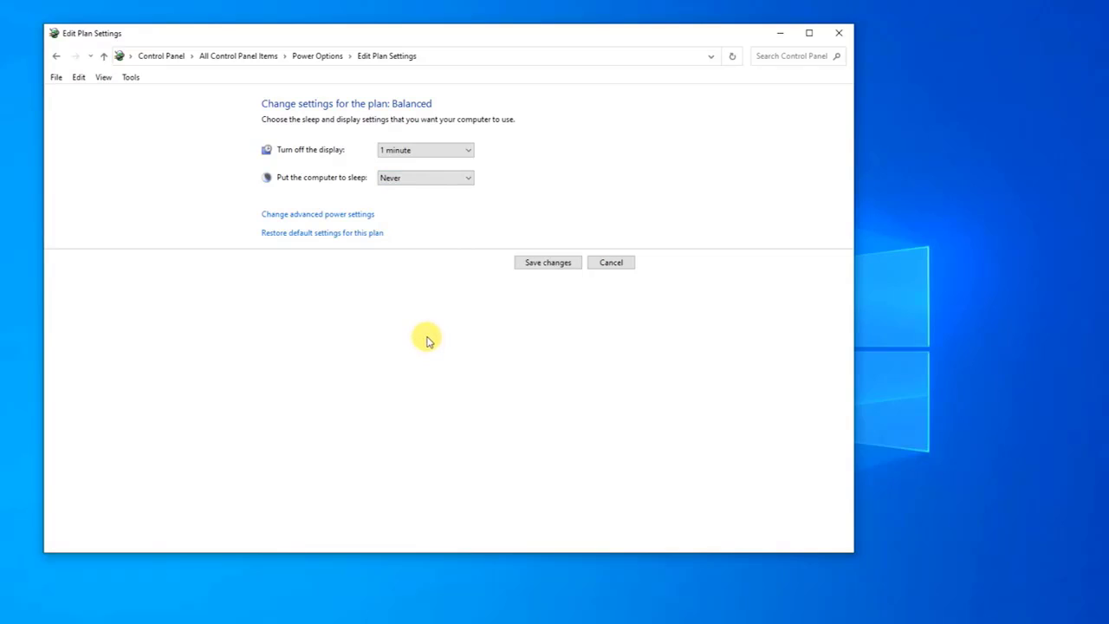
pyautogui.click(546, 260)
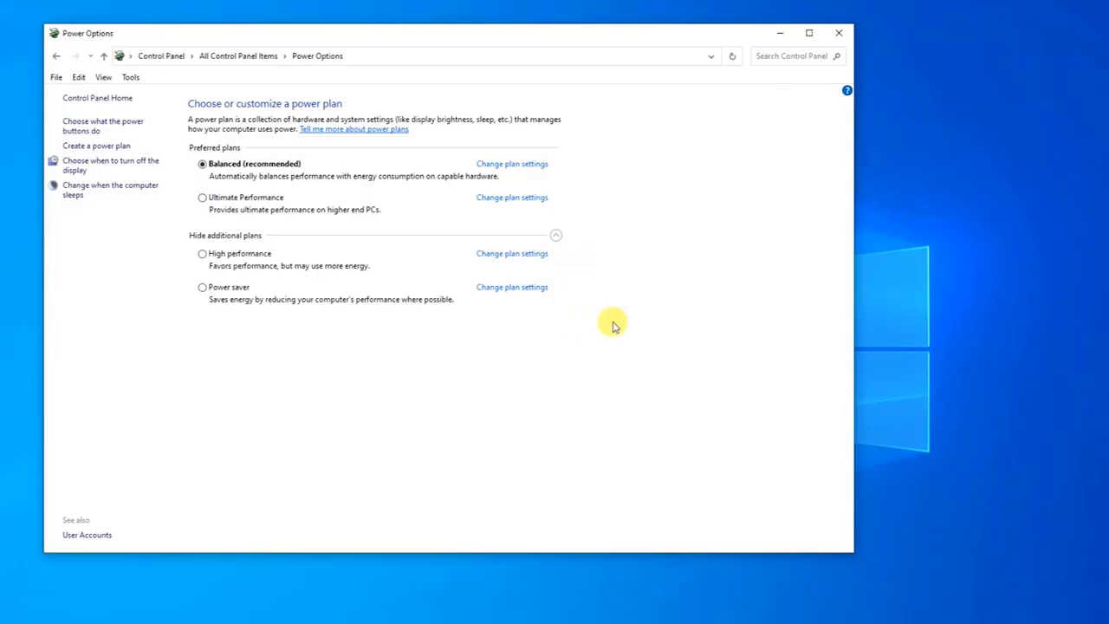
# - Close the Power Options window, then choose Restart from the Start menu's power options
pyautogui.click(837, 34)
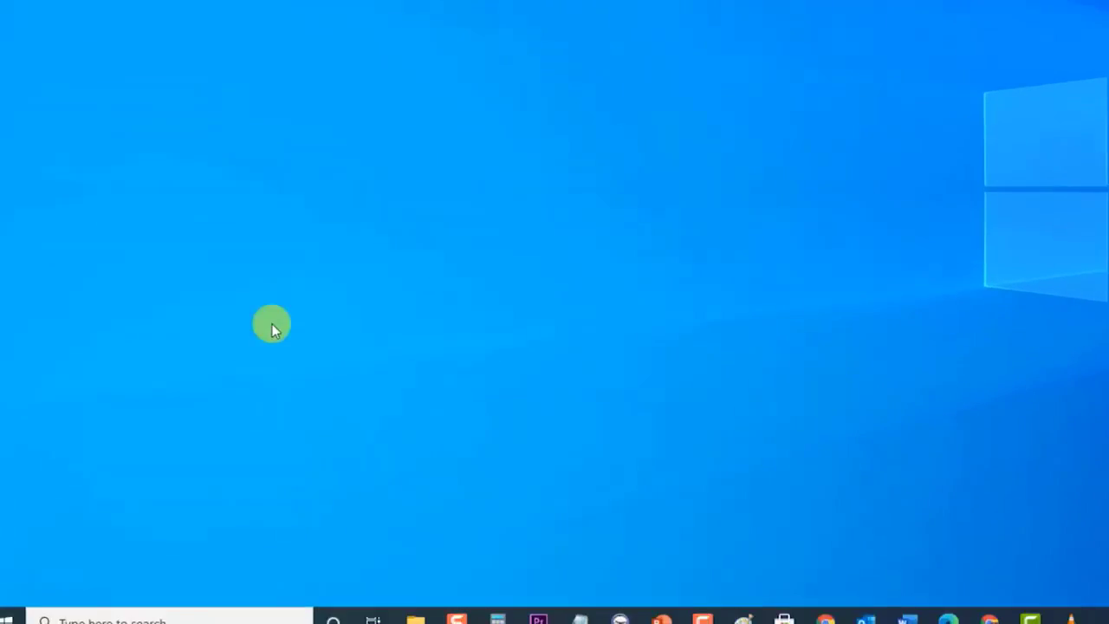
pyautogui.click(24, 602)
pyautogui.click(23, 580)
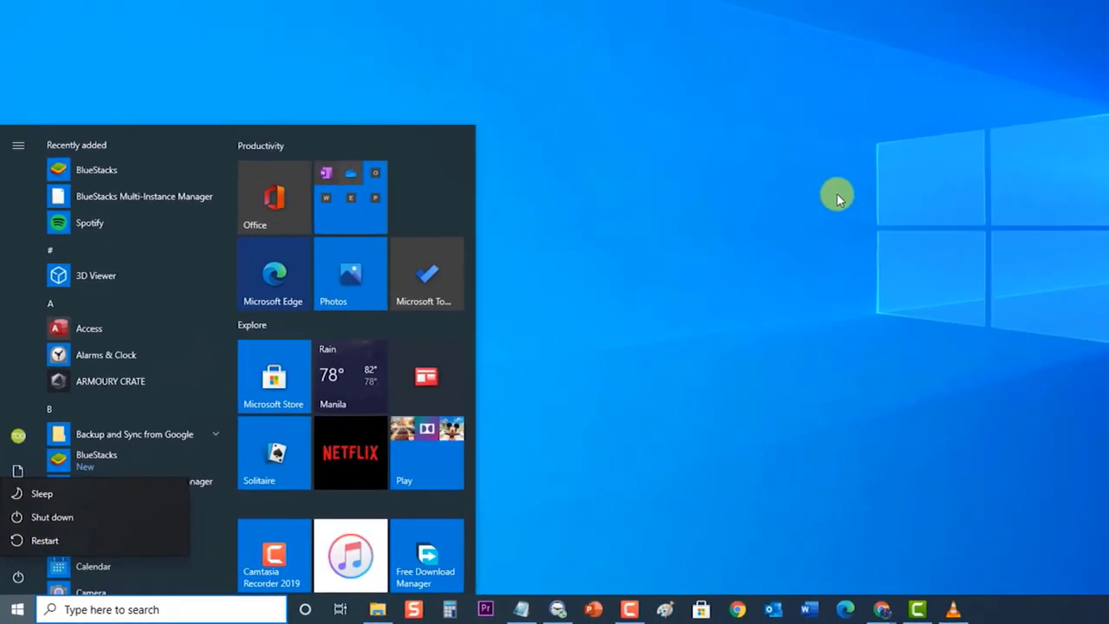
pyautogui.click(837, 194)
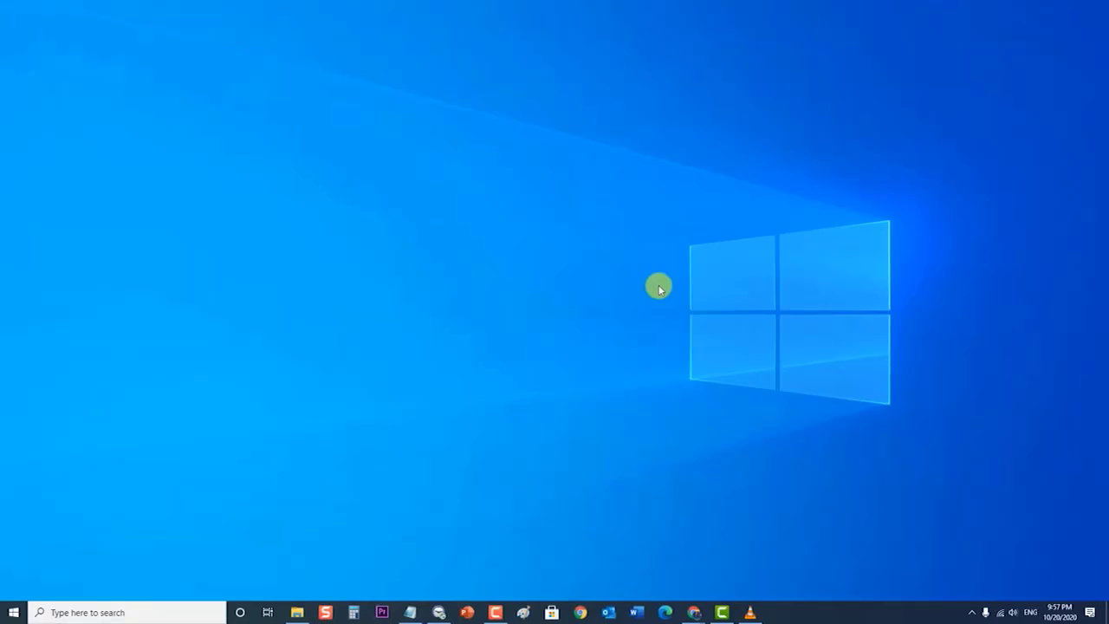